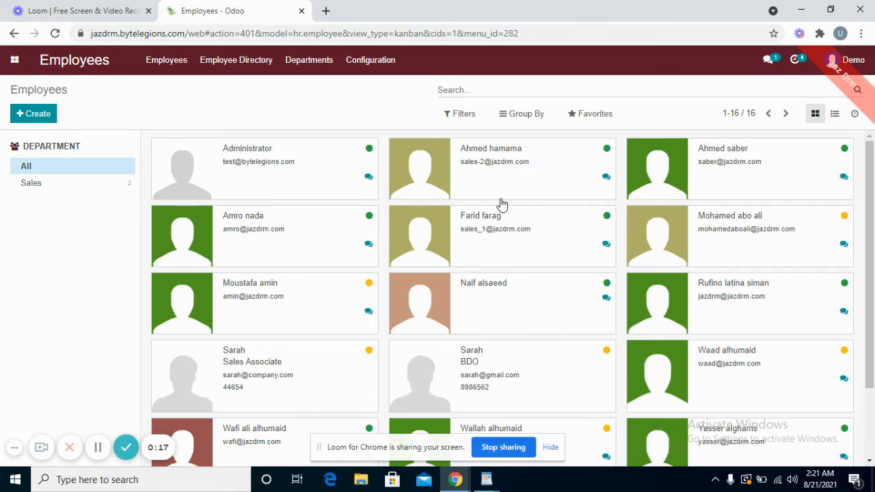
Create a new employee record with the employee's name, the job title Sales Associate, and the work mobile, phone and email
click(46, 117)
text(Sarah)
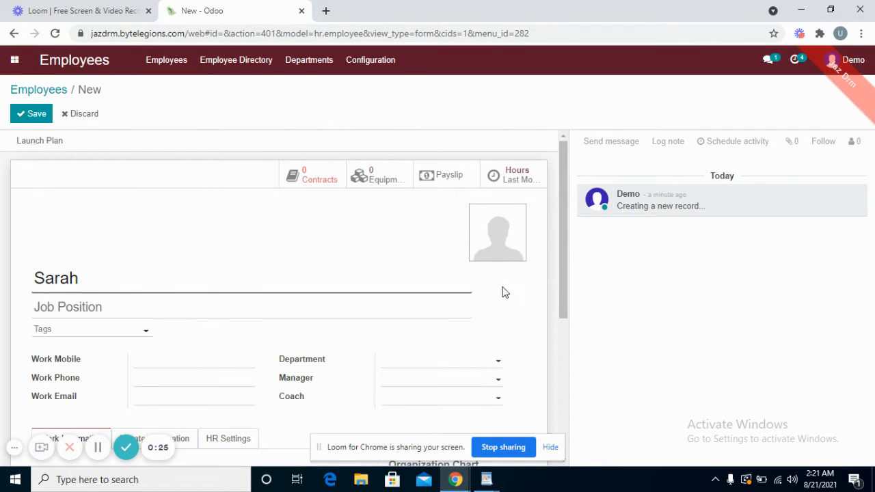
drag(561, 302, 565, 353)
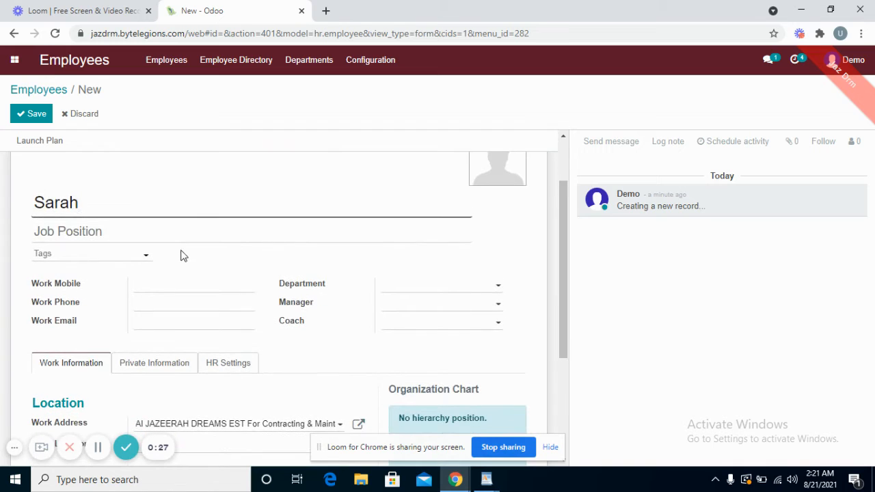
text(Sa)
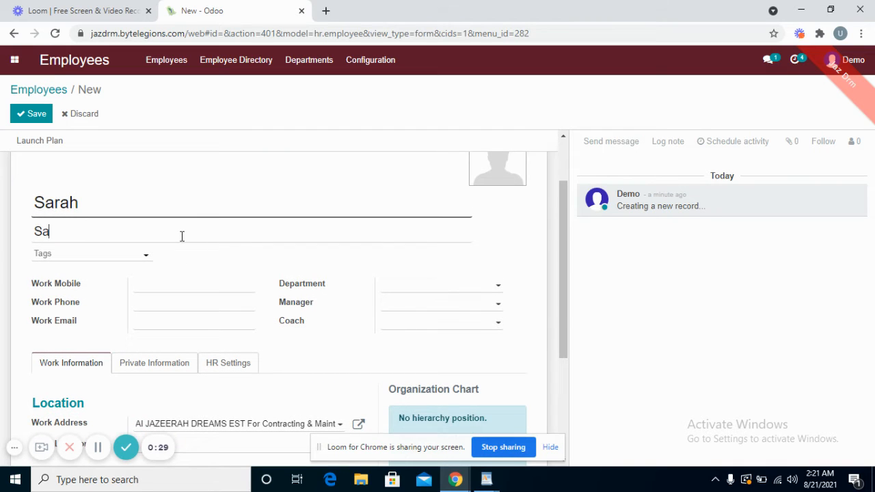
text(les Associate)
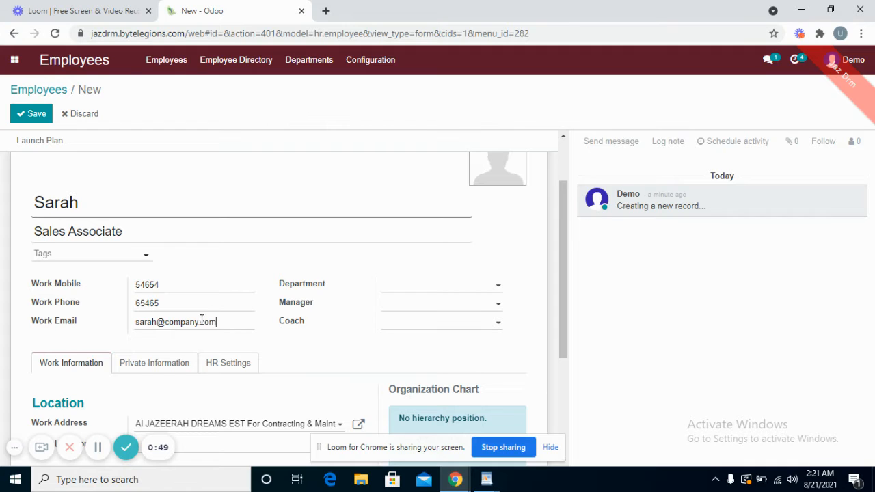
Assign the employee to the Sales department and choose the employee's manager
click(461, 290)
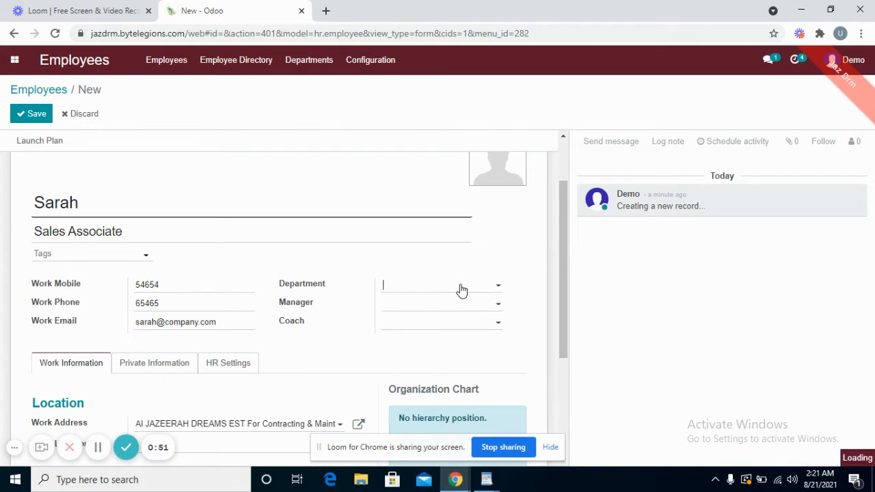
click(460, 320)
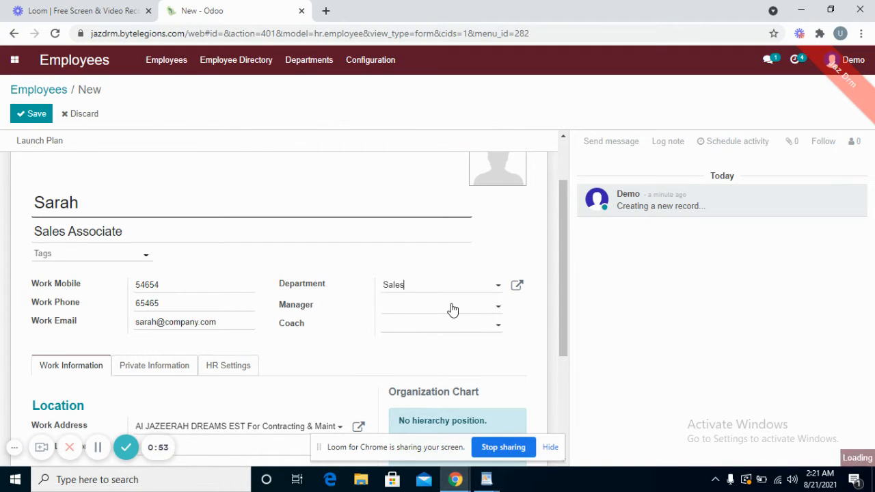
click(451, 307)
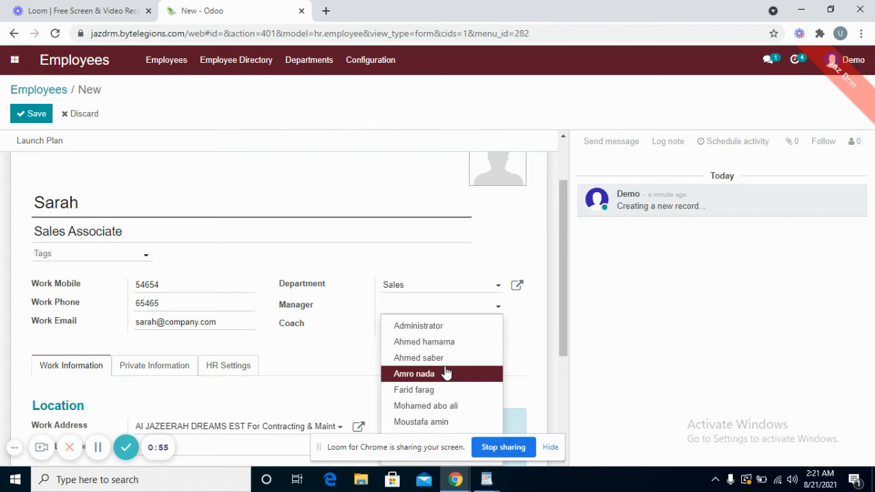
click(452, 392)
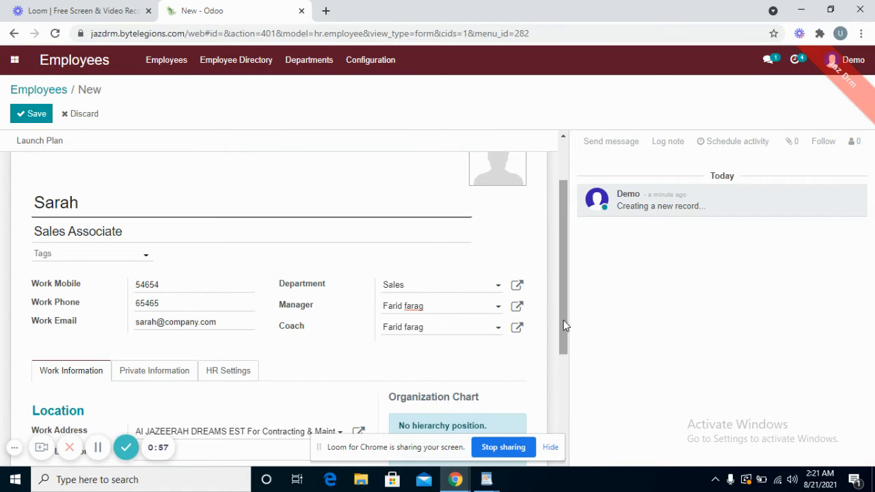
Choose the expense approver in the employee's work information
drag(564, 326, 547, 394)
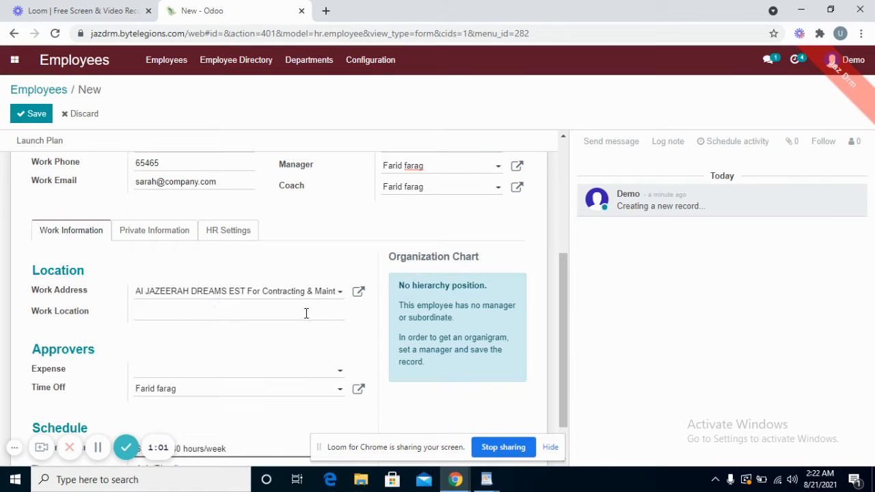
click(196, 378)
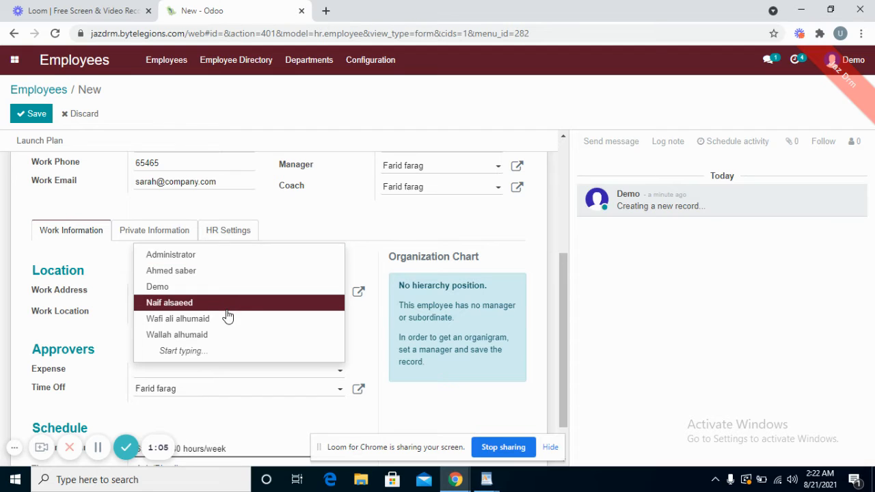
click(226, 307)
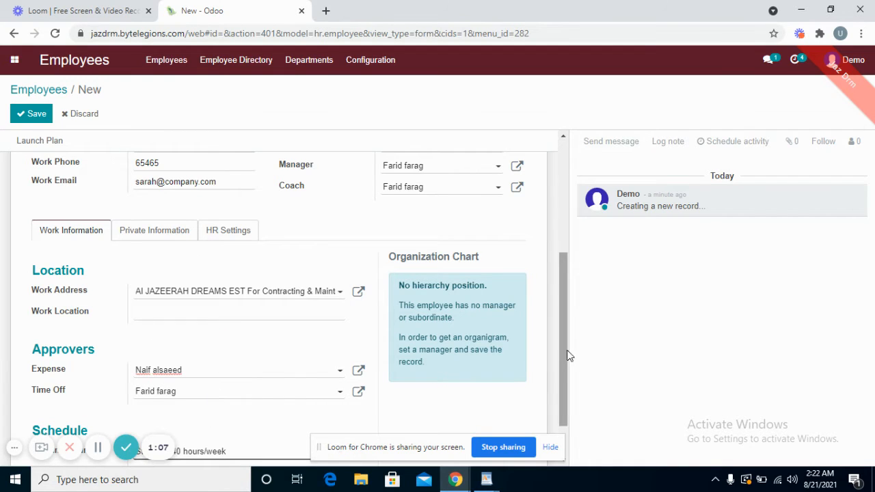
drag(566, 356, 557, 396)
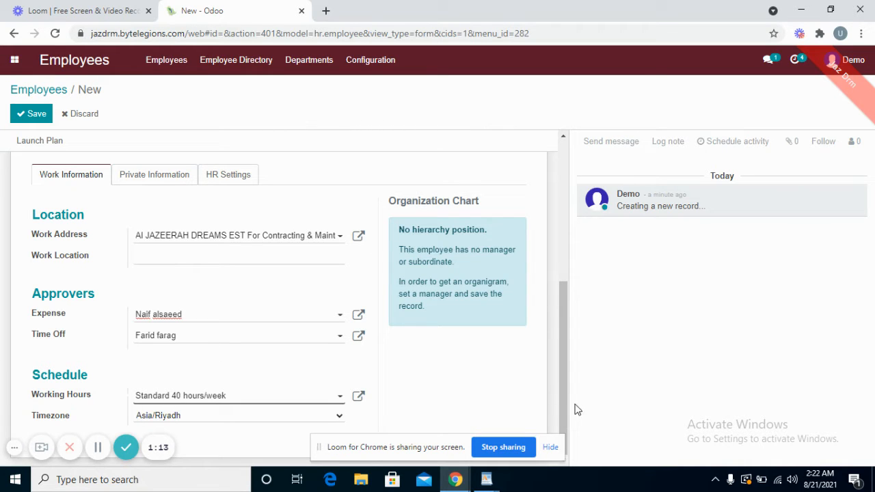
Examine the private contact, citizenship and marital status fields in the employee's private information
drag(562, 399, 567, 324)
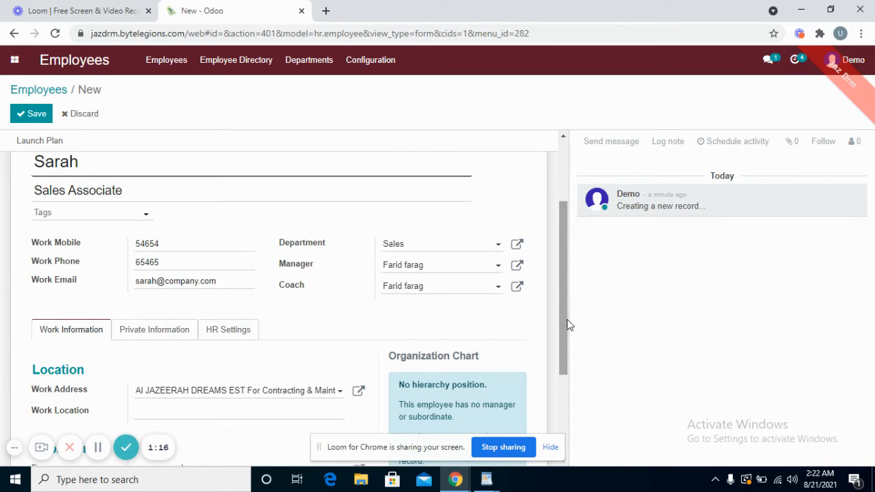
click(155, 330)
drag(568, 276, 560, 338)
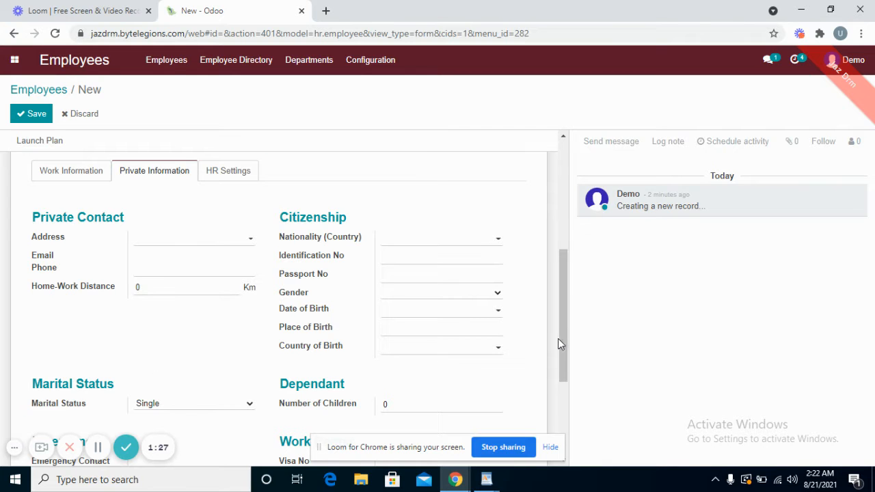
drag(561, 339, 565, 319)
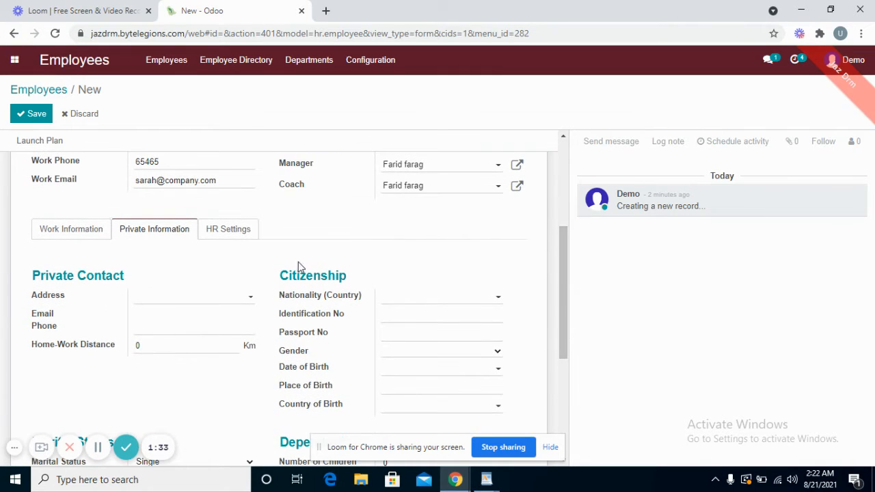
Enter the attendance PIN code in the employee's HR settings
click(228, 229)
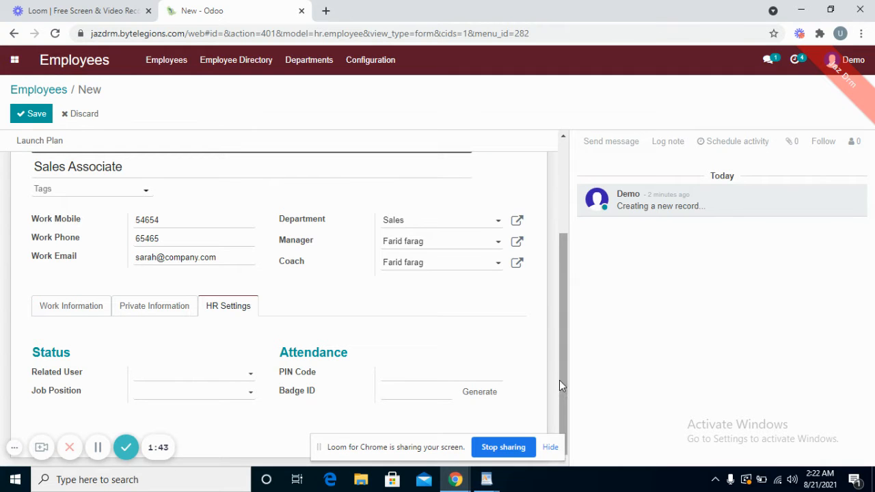
drag(561, 382, 491, 390)
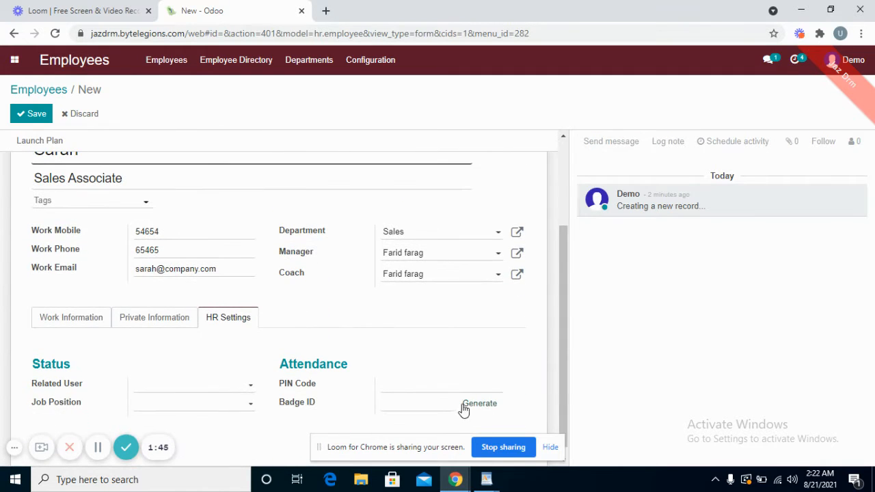
drag(566, 388, 562, 300)
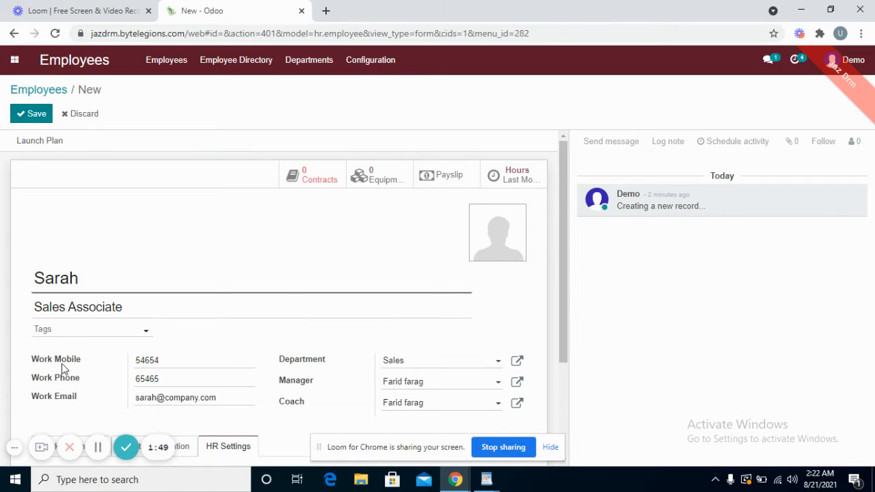
scroll(409, 364, down, 2)
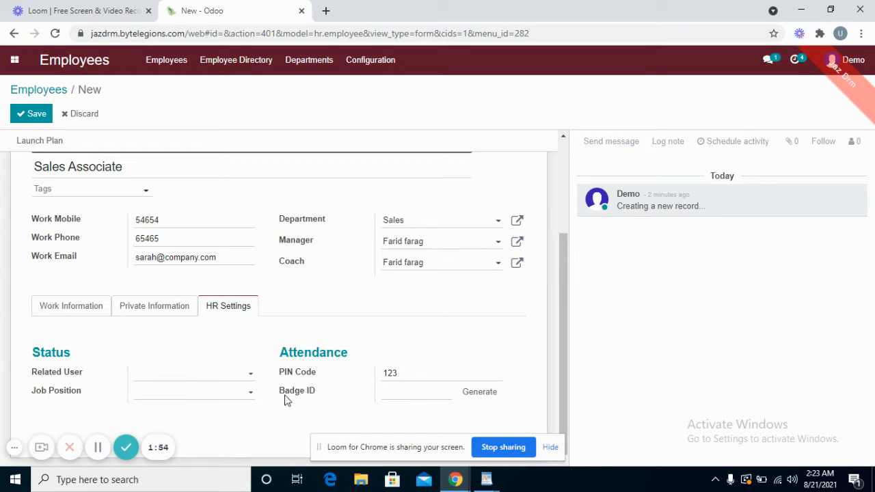
Save the employee and create a new contract for them with the reference Contract
drag(564, 337, 577, 240)
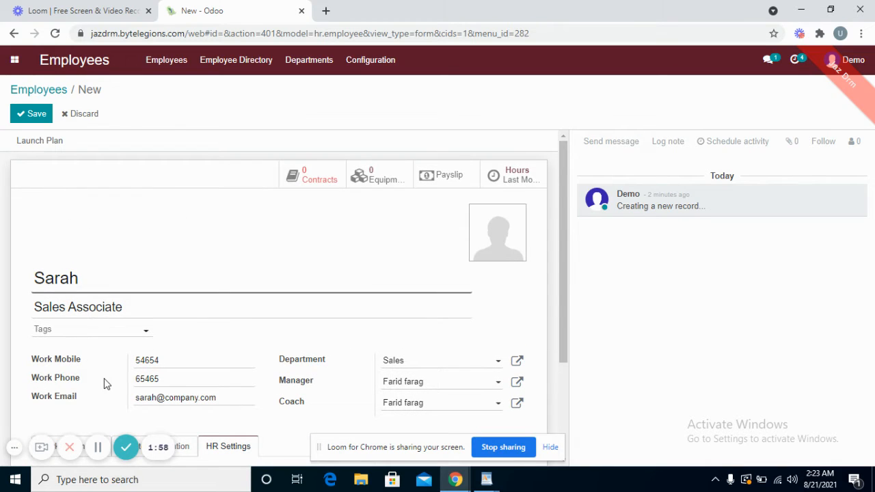
click(307, 183)
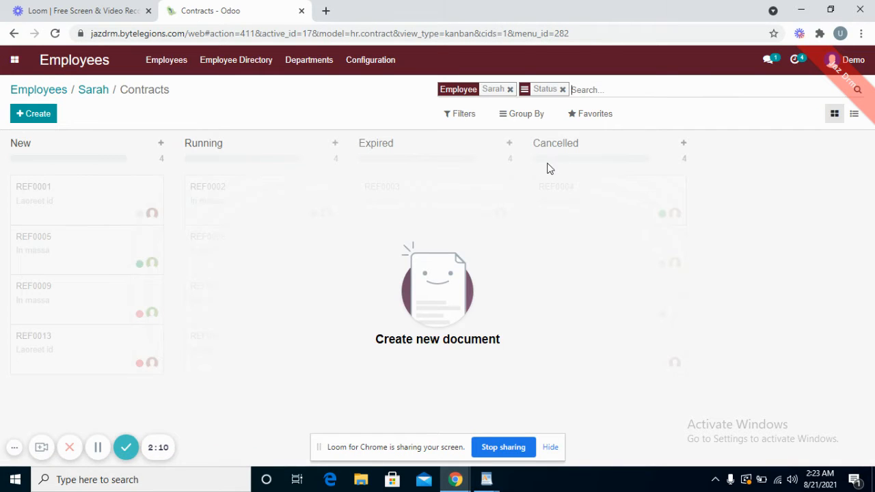
click(33, 120)
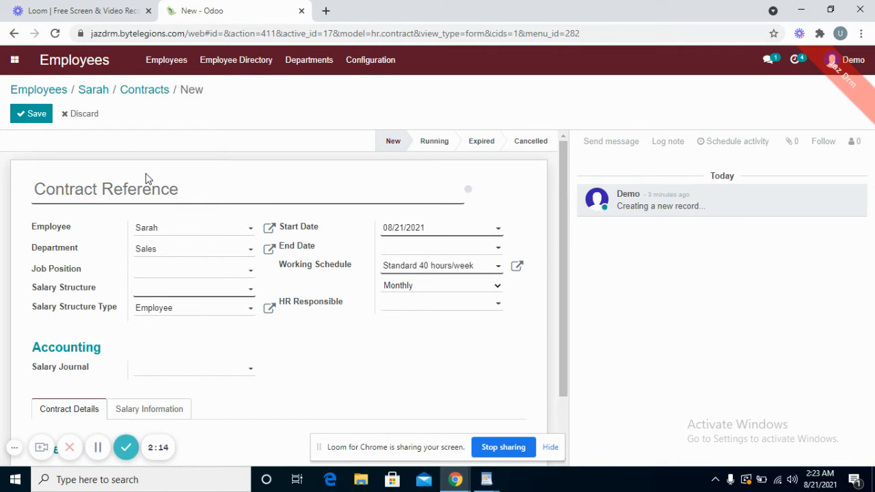
text(Co)
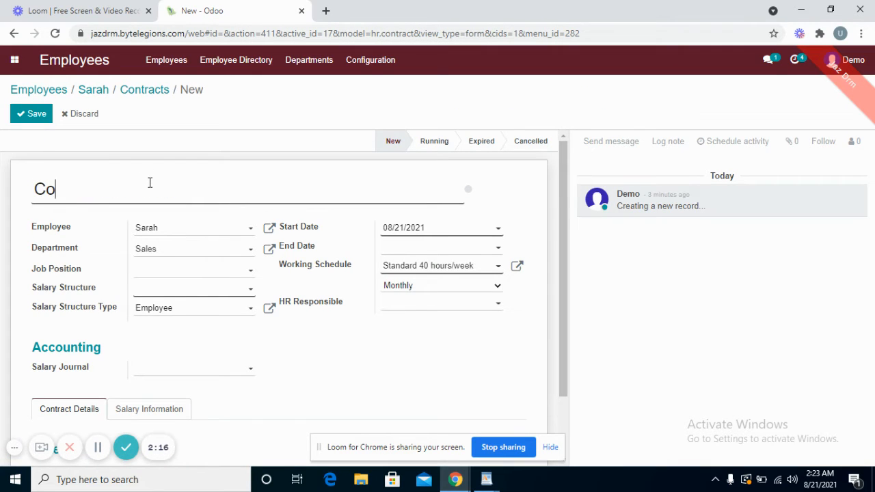
text(ntract)
Set the contract's job position to Sales Associates and its salary structure to Base for new structures
click(180, 274)
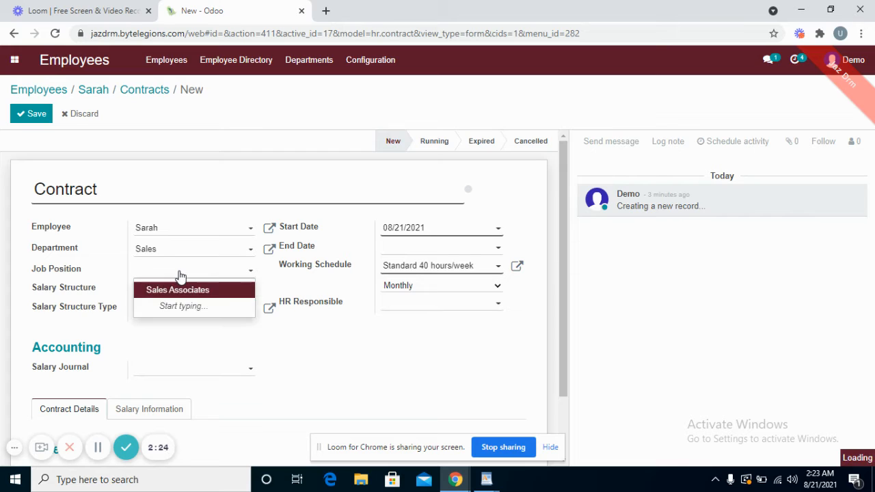
click(187, 292)
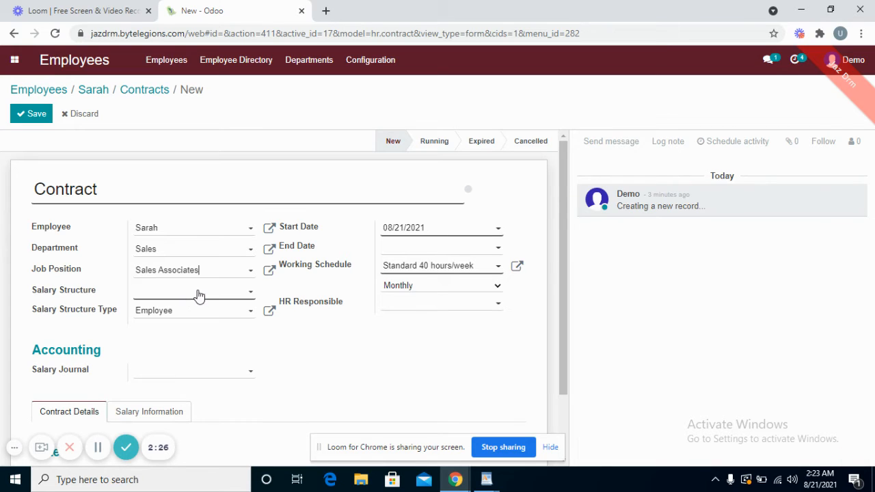
click(198, 294)
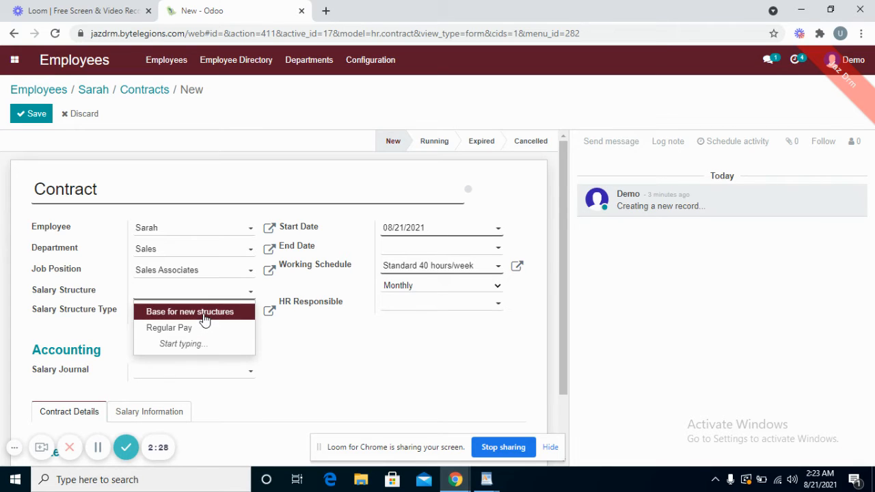
click(202, 313)
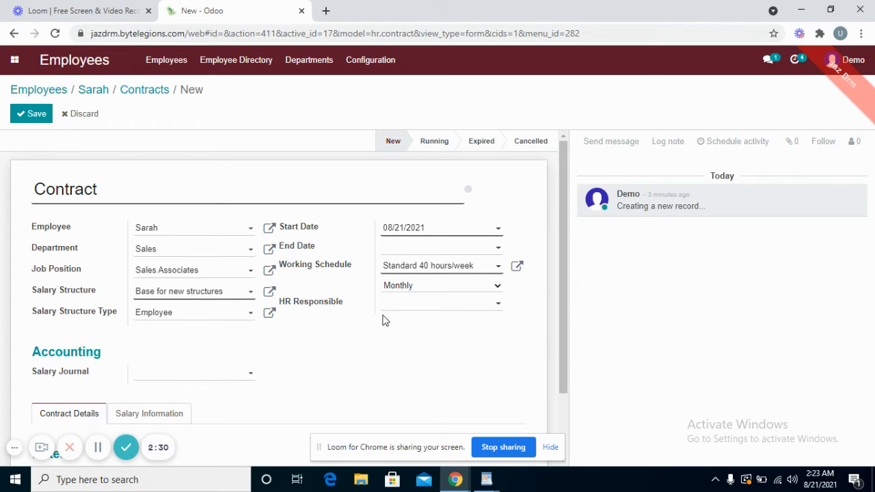
Examine the salary rules of the contract's salary structure and the option for adding another rule
drag(562, 356, 561, 395)
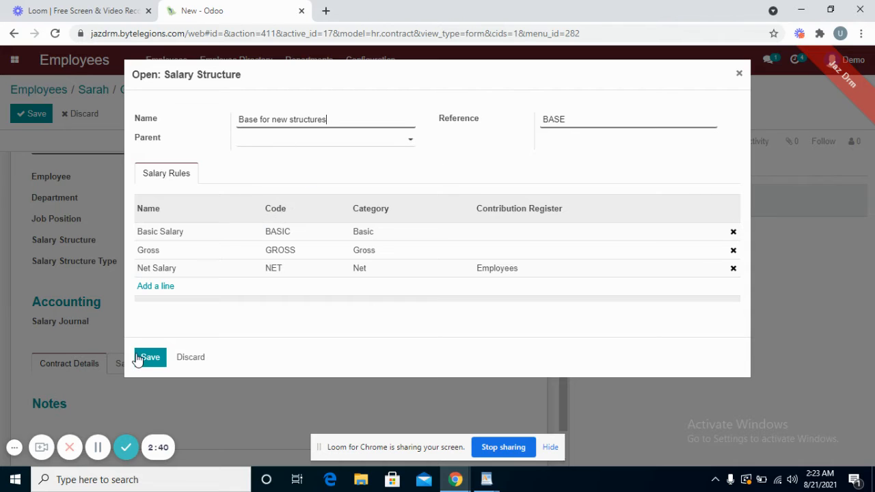
click(161, 287)
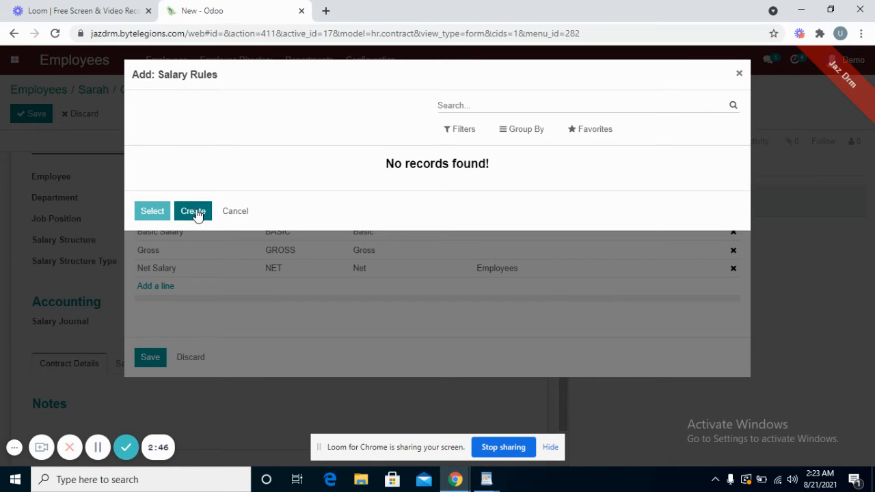
click(236, 212)
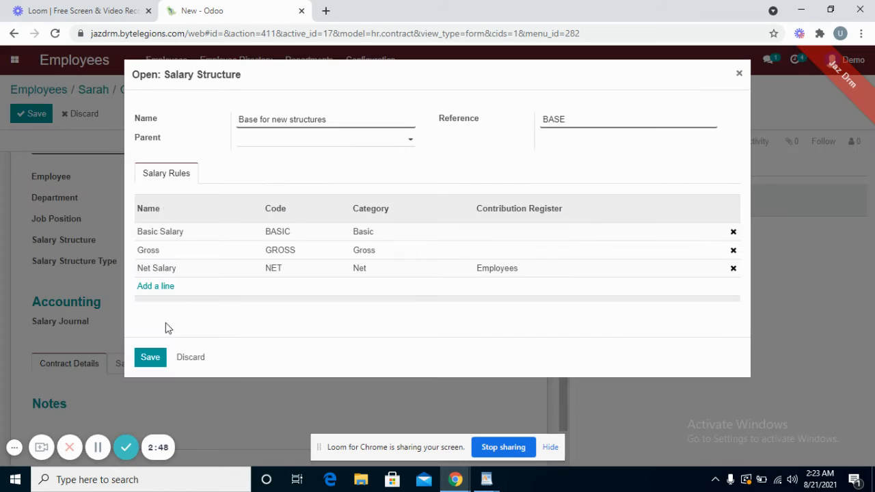
click(150, 357)
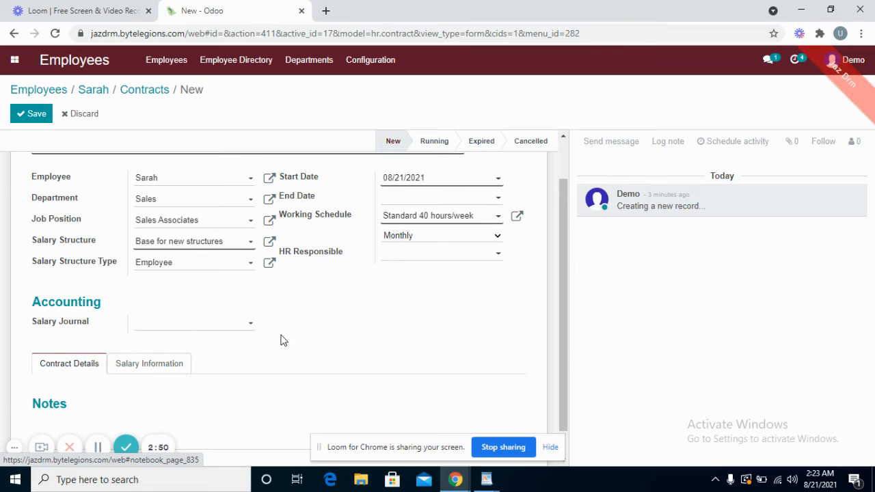
Look through the salary journals available for the contract
click(197, 327)
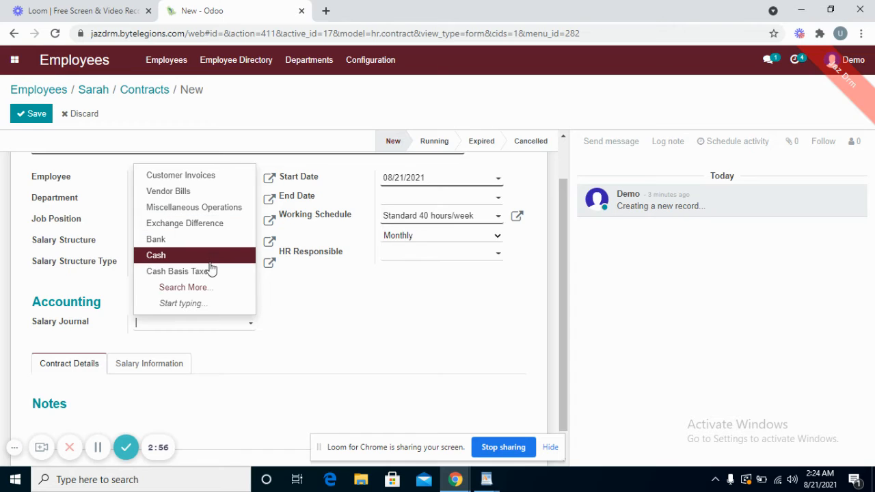
click(338, 303)
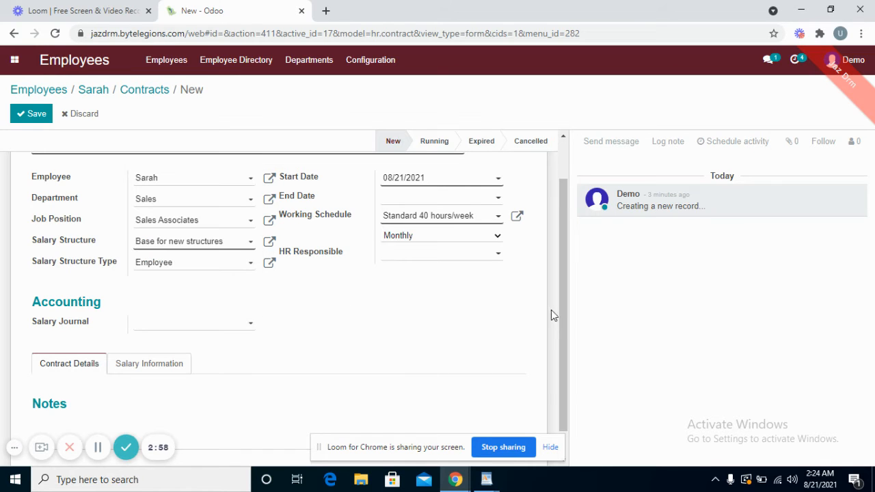
Set the contract's monthly wage to 5000 SR and save the contract with Miscellaneous Operations as its salary journal
click(159, 367)
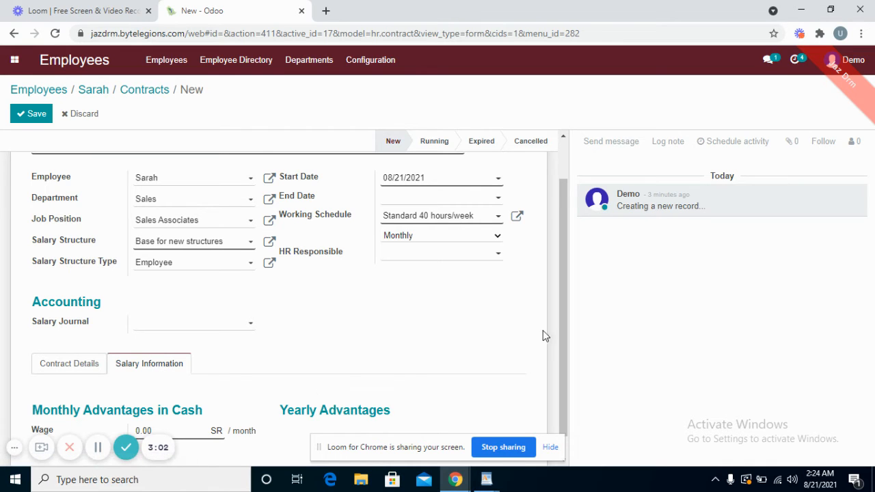
scroll(102, 441, down, 1)
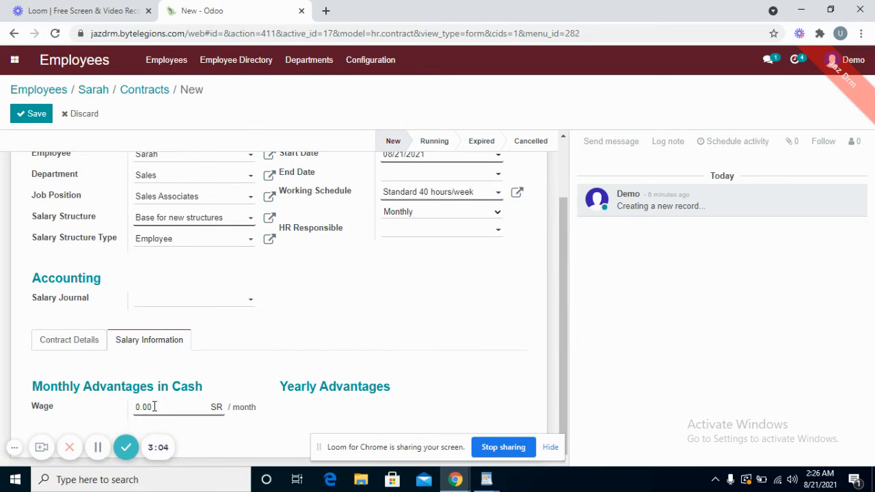
drag(150, 406, 123, 410)
text(5000)
mouse_move(561, 320)
mouse_down()
mouse_move(561, 343)
mouse_move(568, 264)
mouse_move(566, 352)
mouse_move(563, 305)
mouse_up()
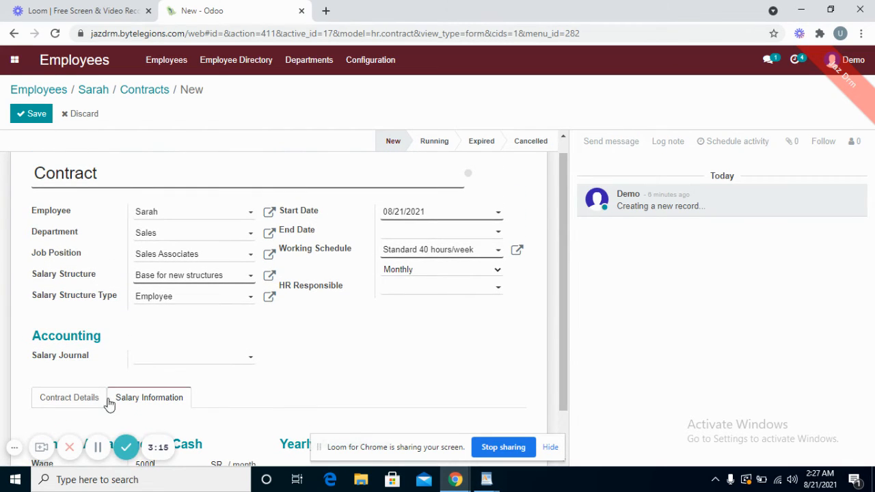
click(100, 450)
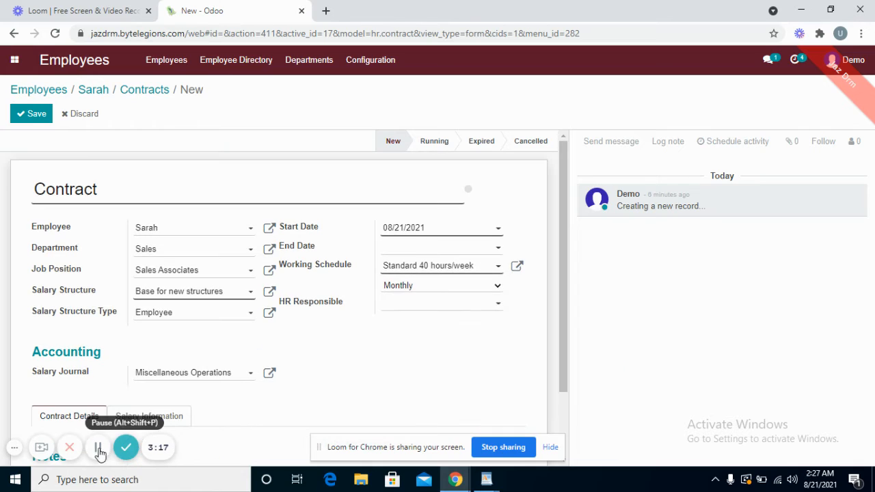
click(30, 114)
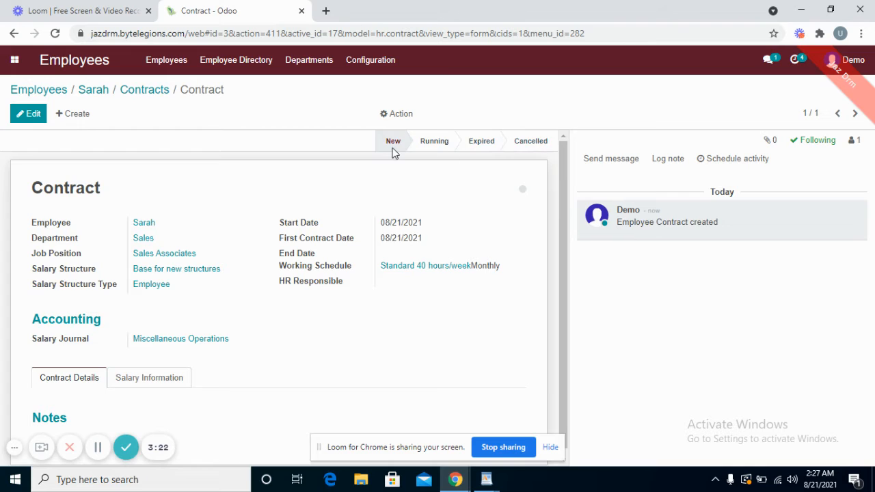
Move the employee's contract from the New stage to Running and return to the employee's record
click(144, 91)
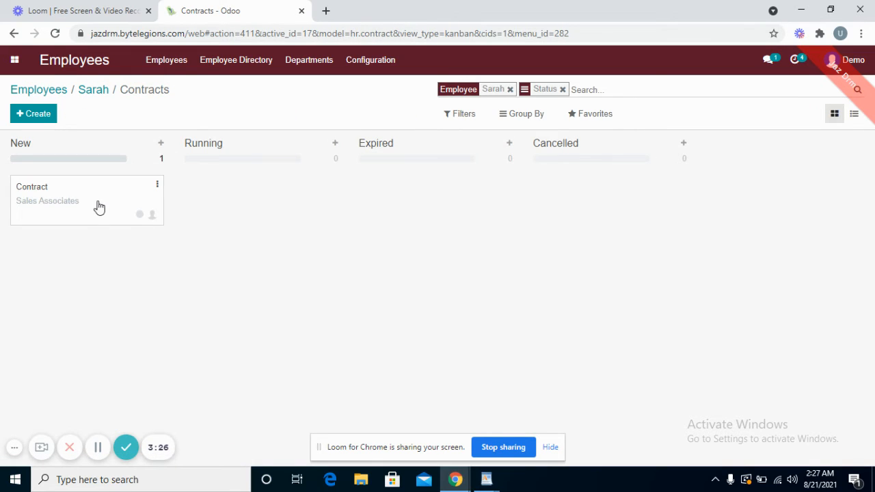
drag(98, 207, 240, 236)
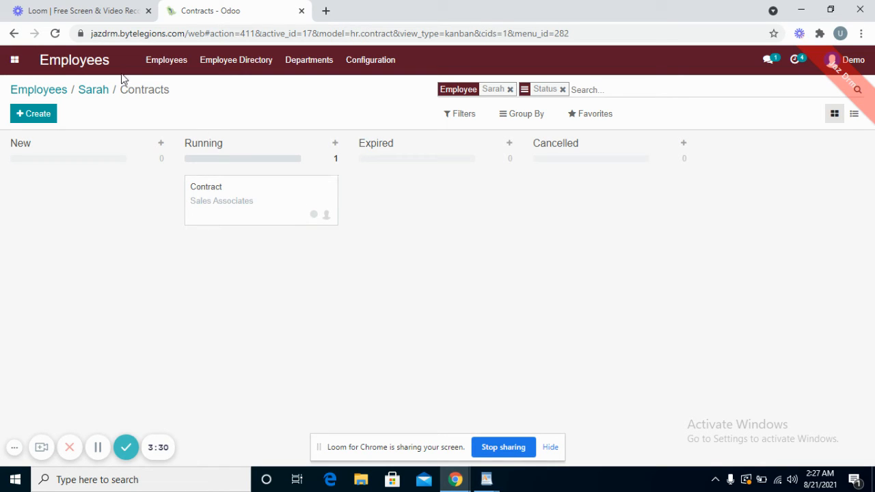
click(331, 186)
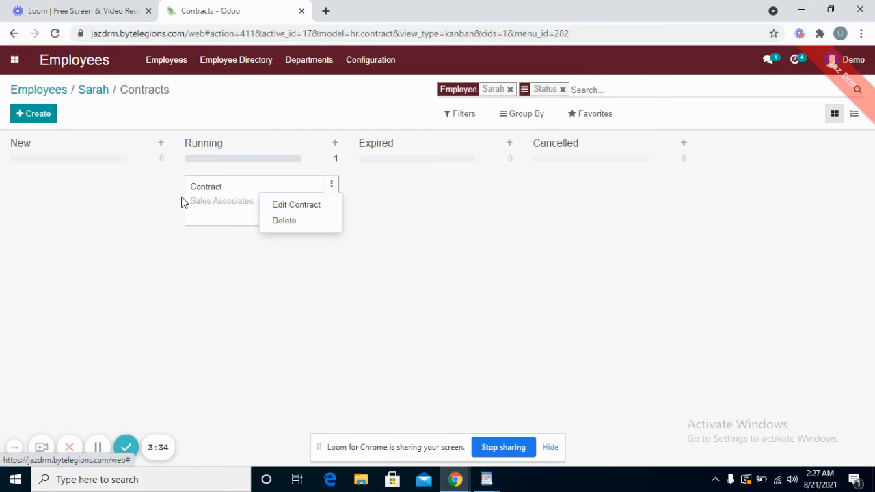
click(102, 96)
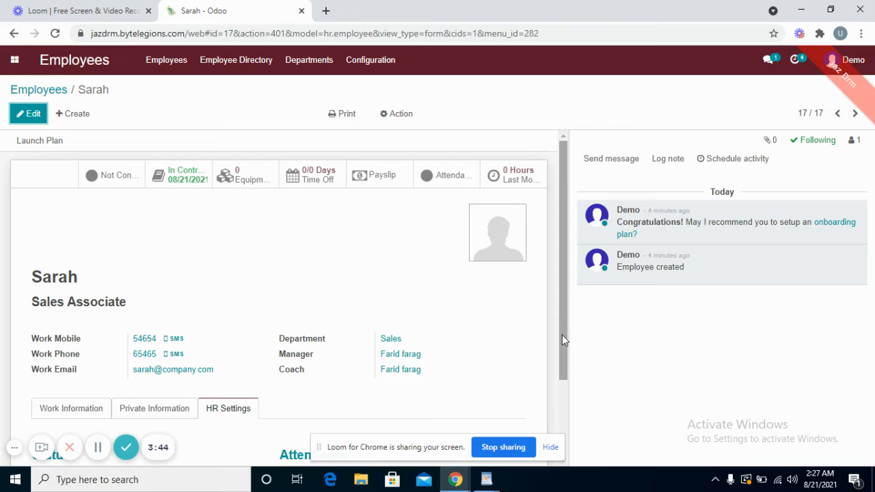
drag(565, 340, 570, 303)
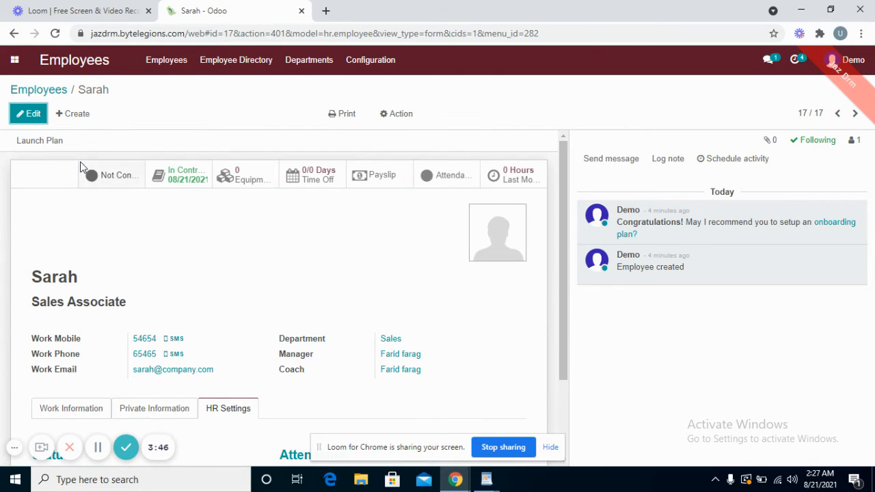
Search the full employee list by the new employee's first name and look at the available filters
click(58, 91)
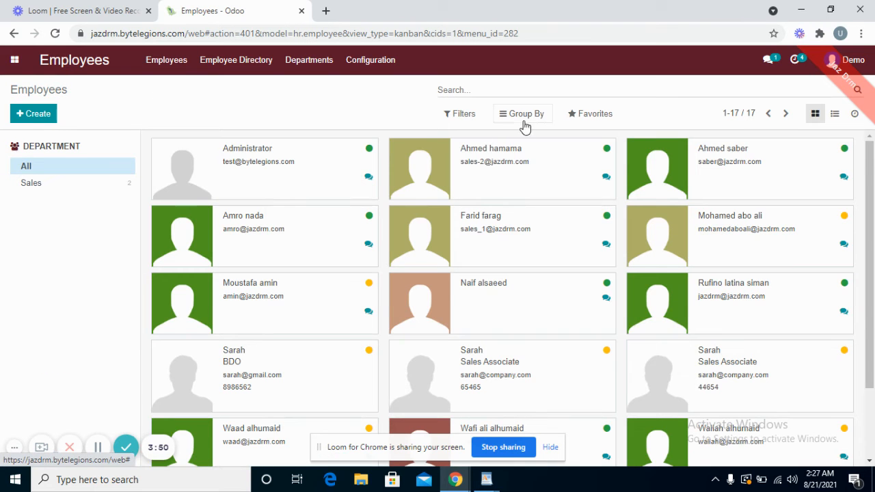
text(sarah)
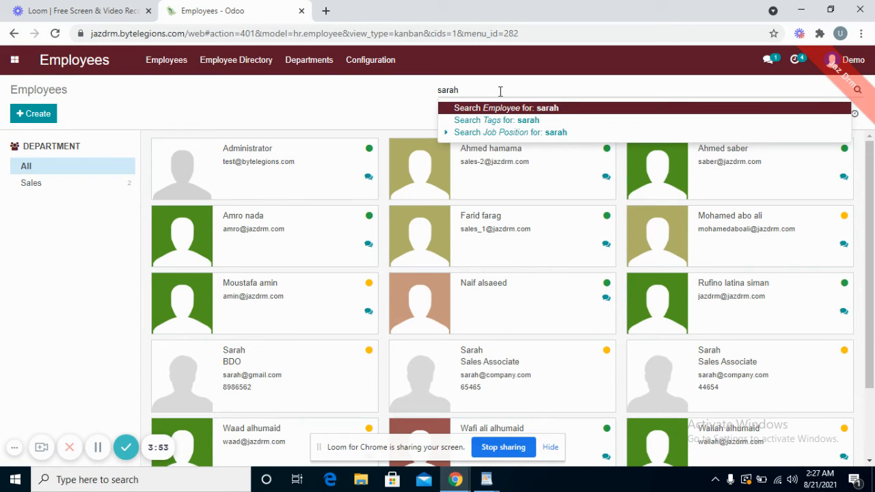
key(Return)
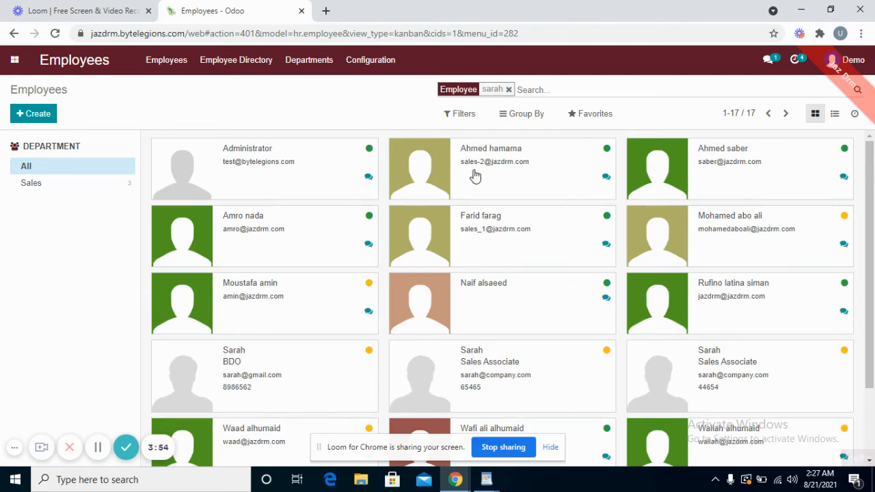
mouse_move(533, 190)
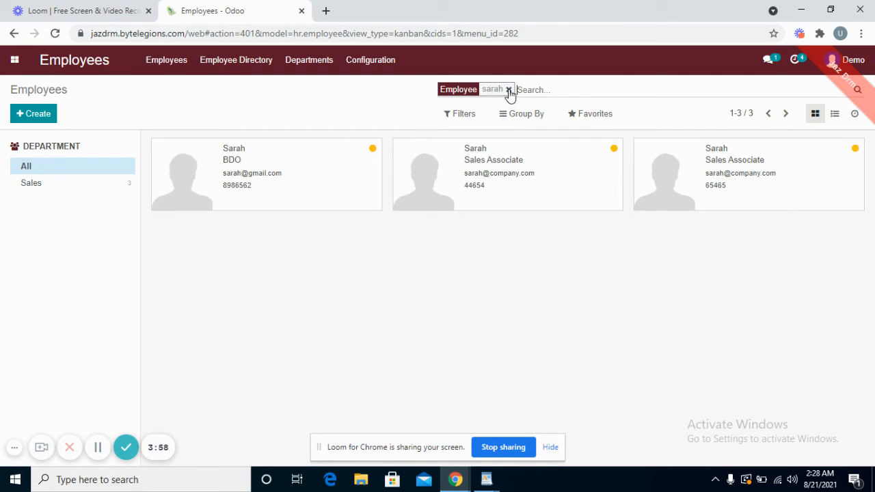
click(463, 122)
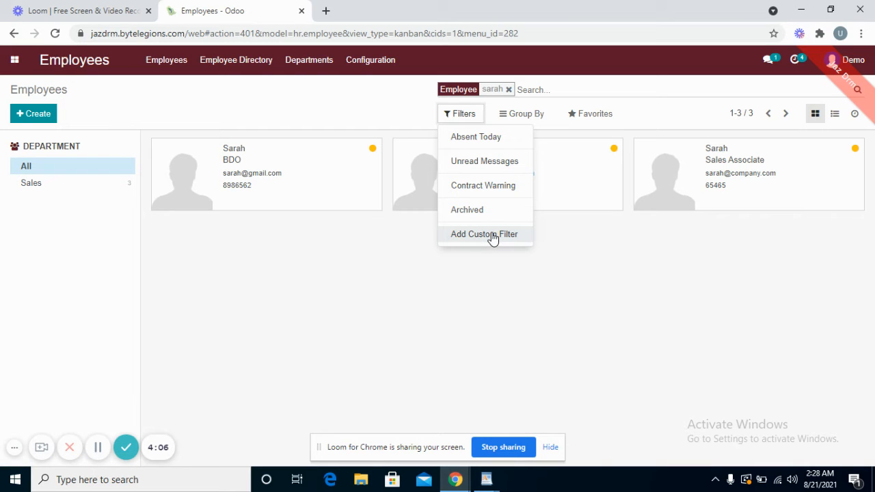
Group the found employees by manager and department, and remove the manager grouping so only Department remains
click(521, 116)
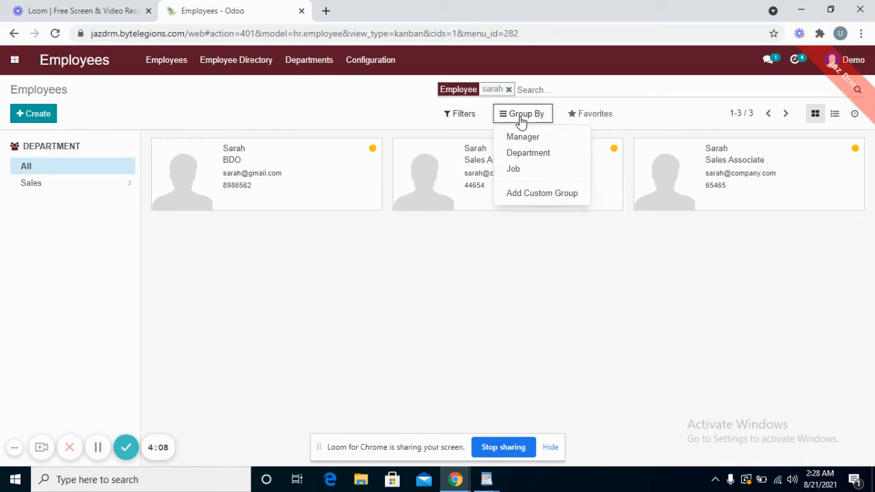
click(526, 138)
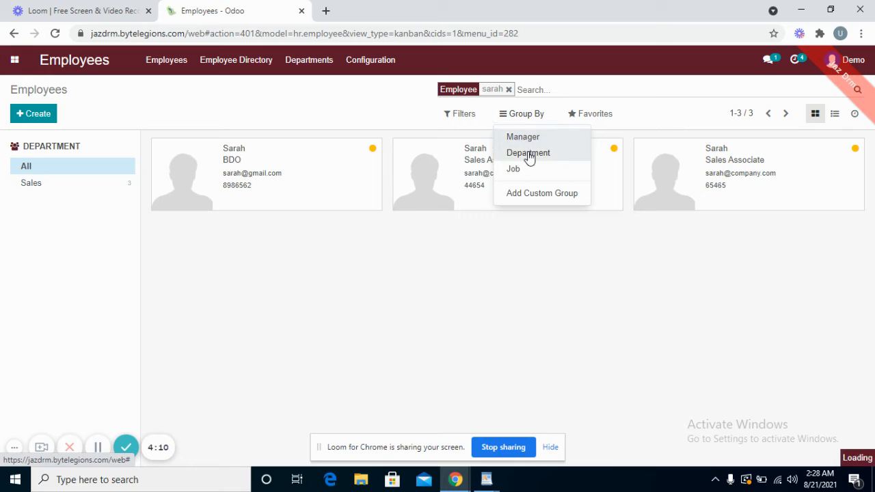
click(530, 155)
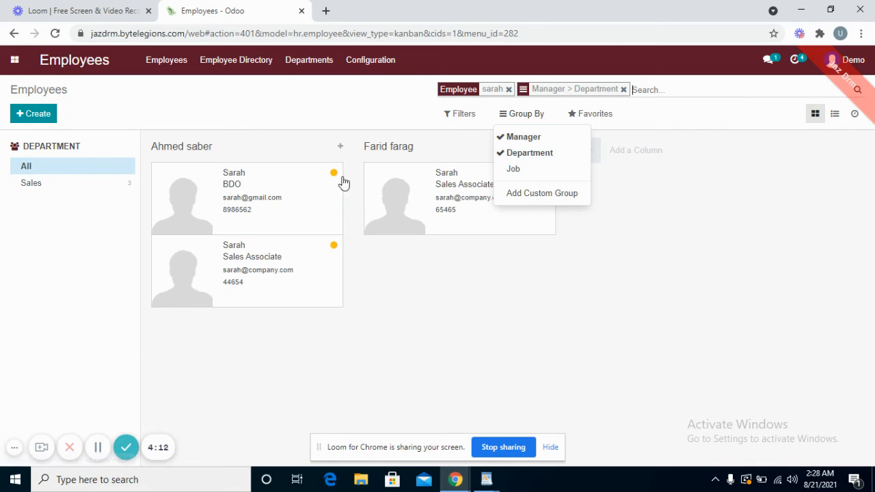
click(529, 139)
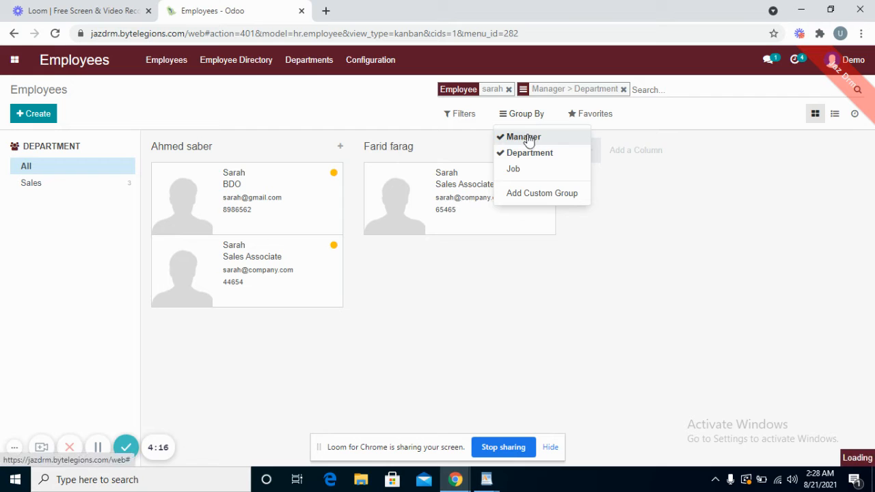
click(527, 260)
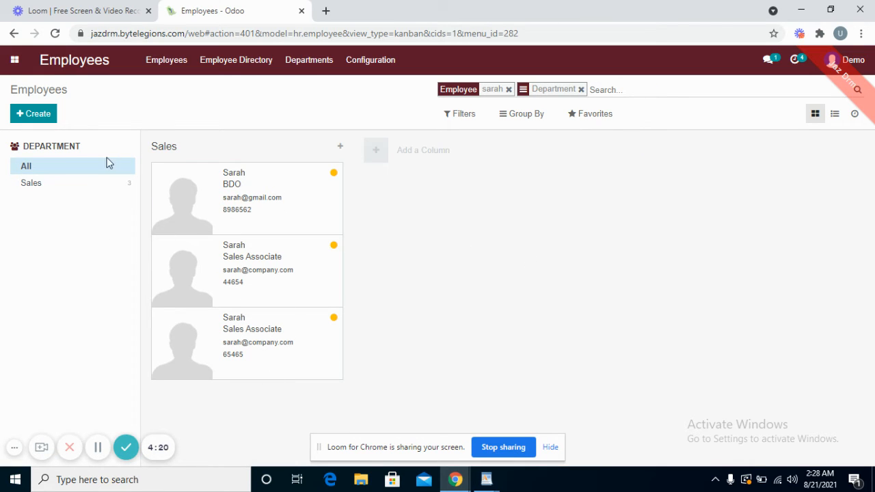
Look through all the employees listed in the Employee Directory
click(207, 63)
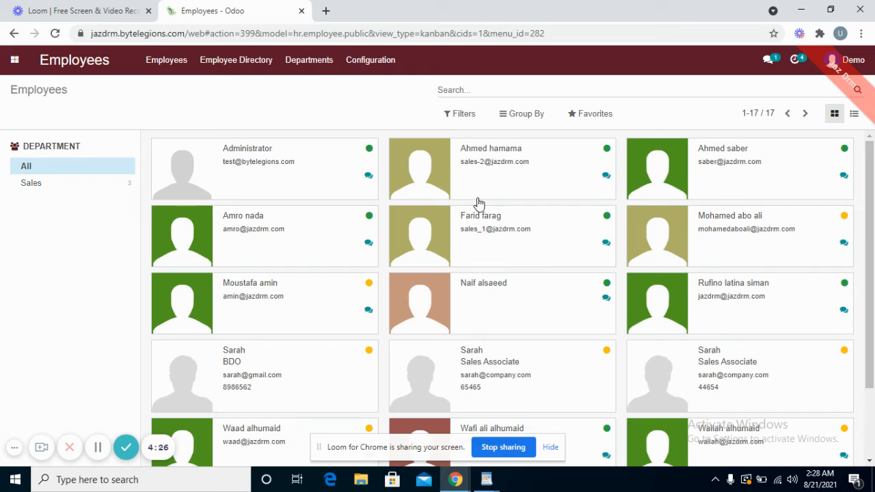
scroll(478, 205, down, 2)
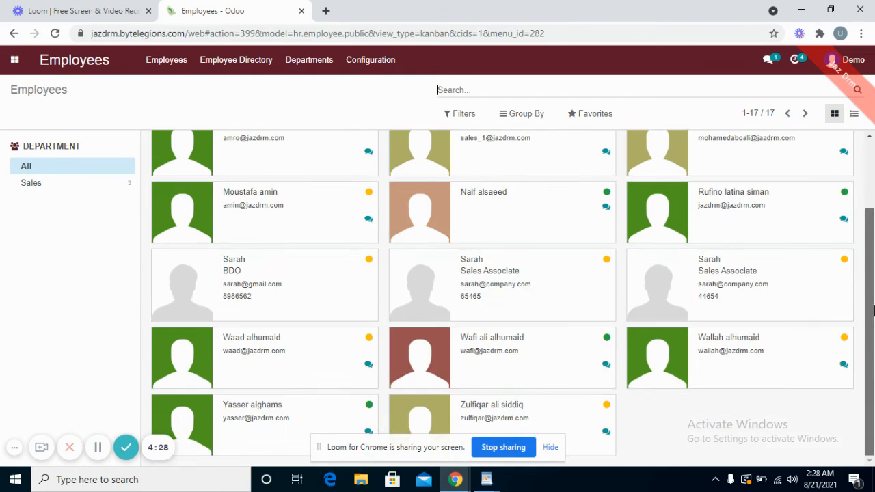
scroll(519, 178, up, 2)
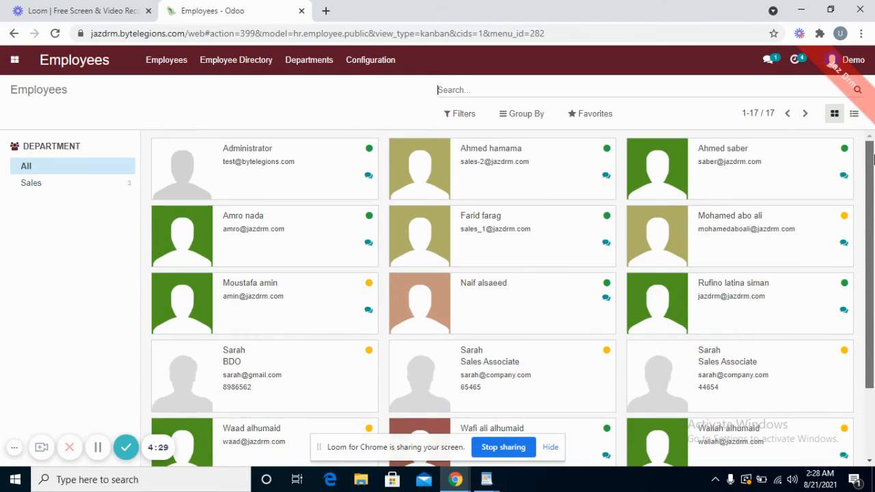
Open the expense report of the Sales department from the departments overview
click(304, 66)
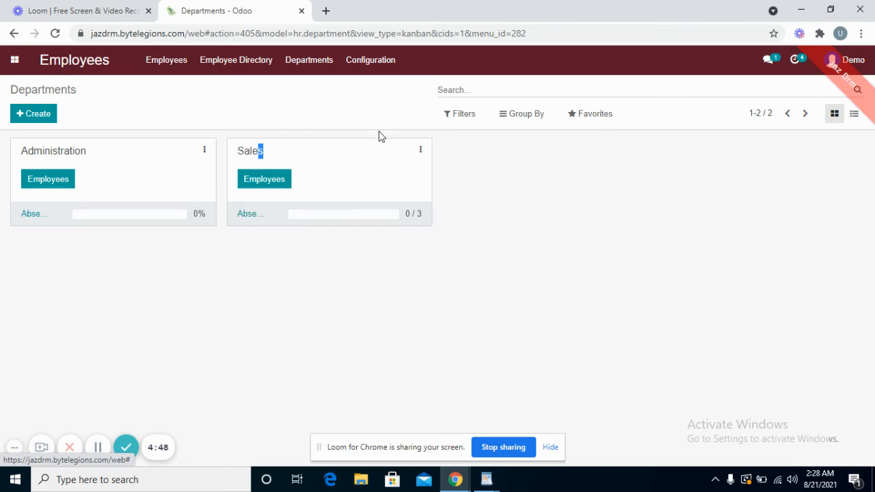
click(382, 190)
click(421, 151)
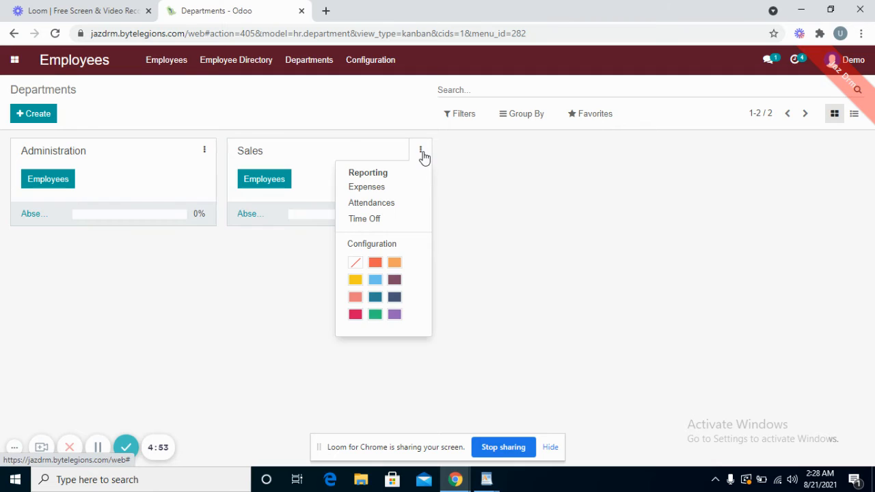
click(389, 189)
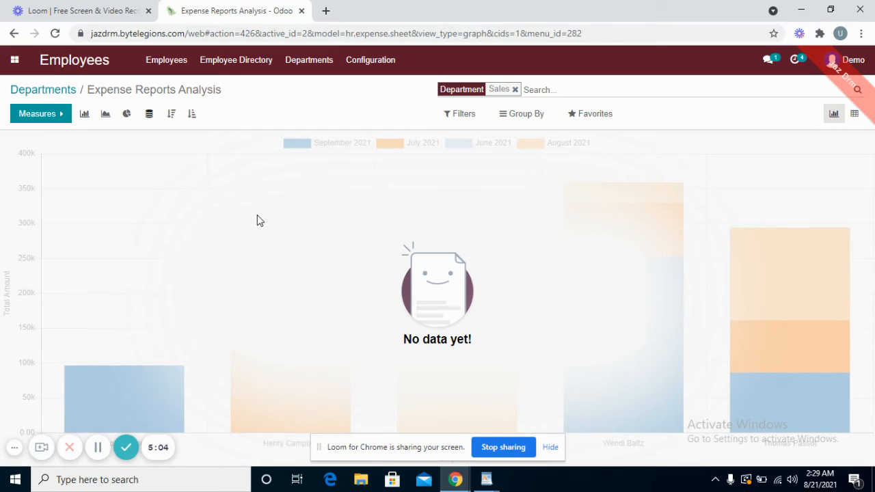
View the expense analysis as bar, line and pie charts and as a pivot table, checking its filters
click(85, 116)
click(105, 116)
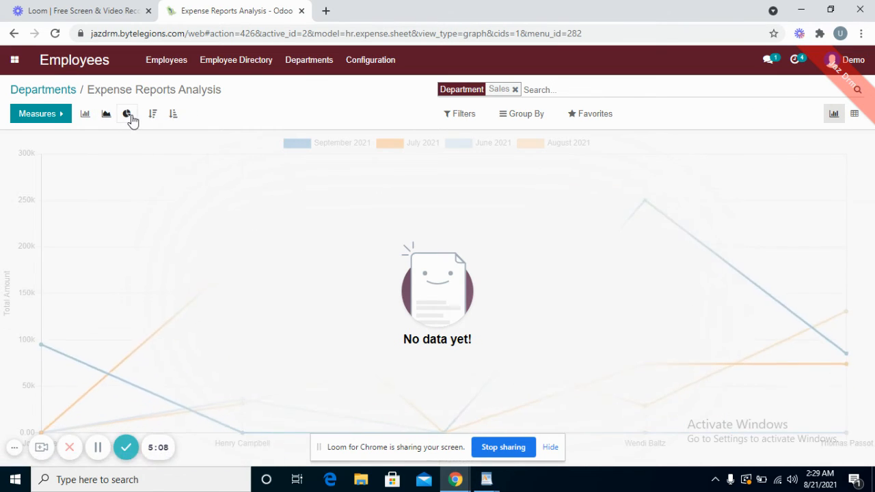
click(128, 115)
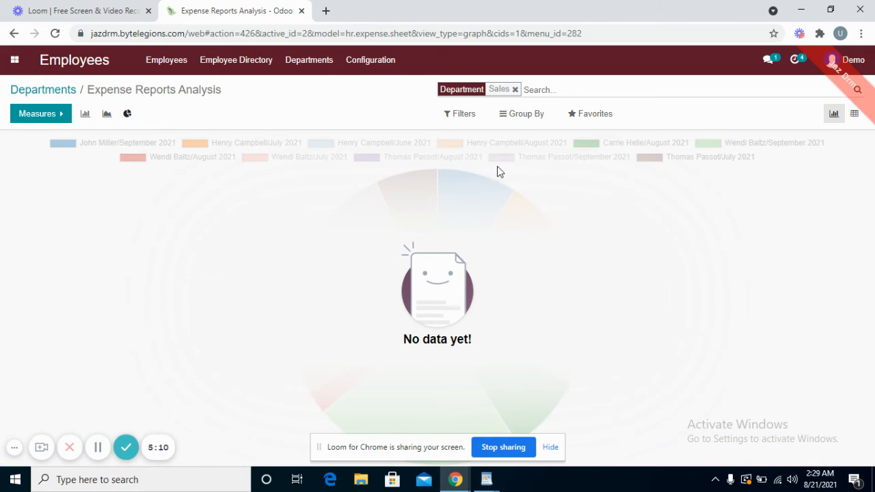
click(465, 114)
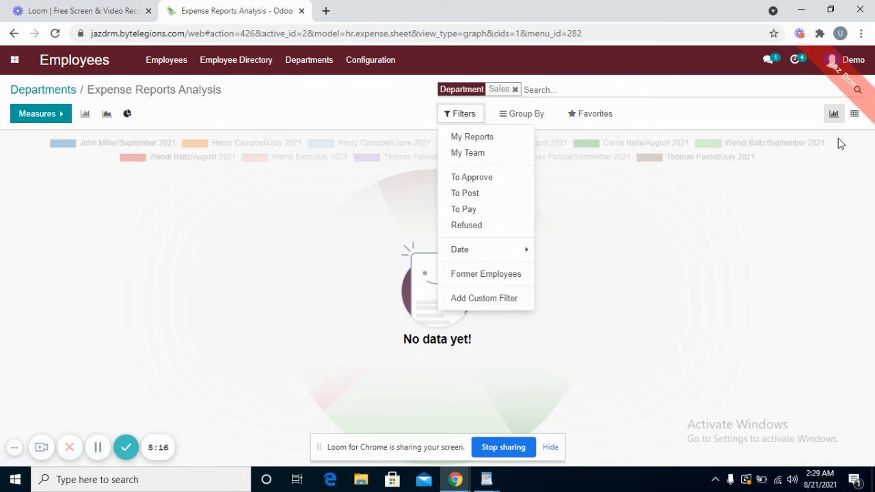
click(854, 113)
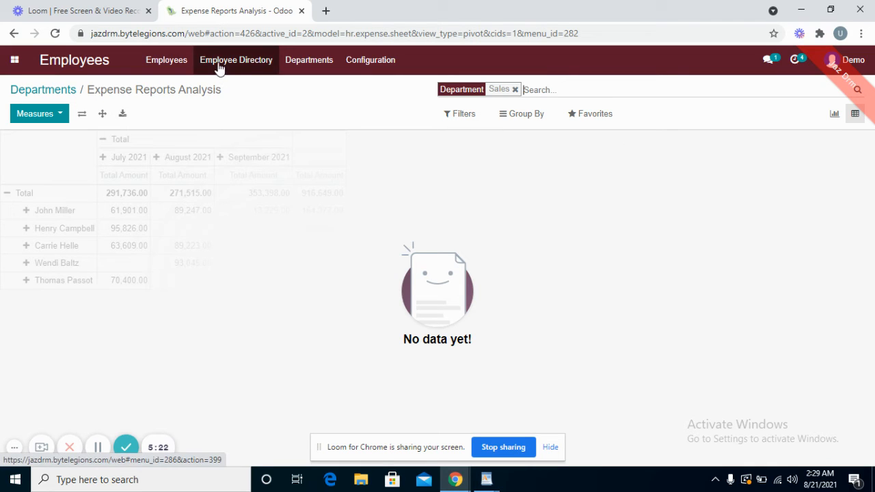
Open the attendance report of the Sales department and show its Check In period filters
click(71, 93)
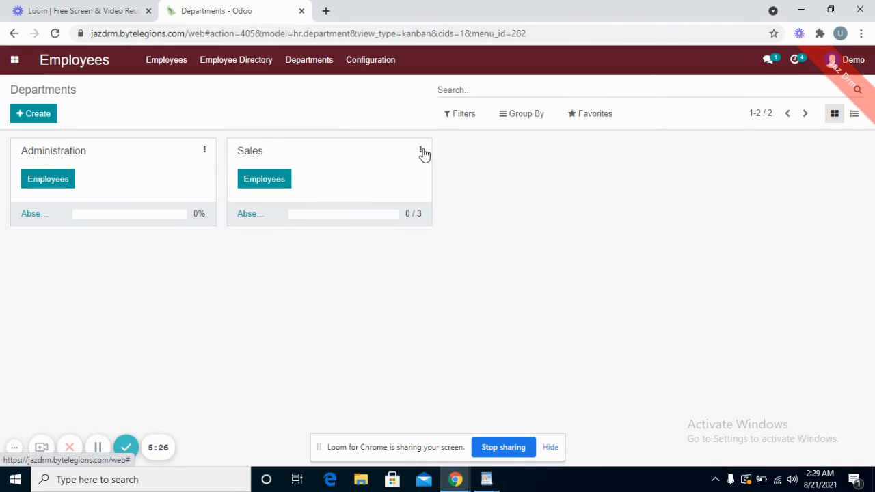
click(422, 151)
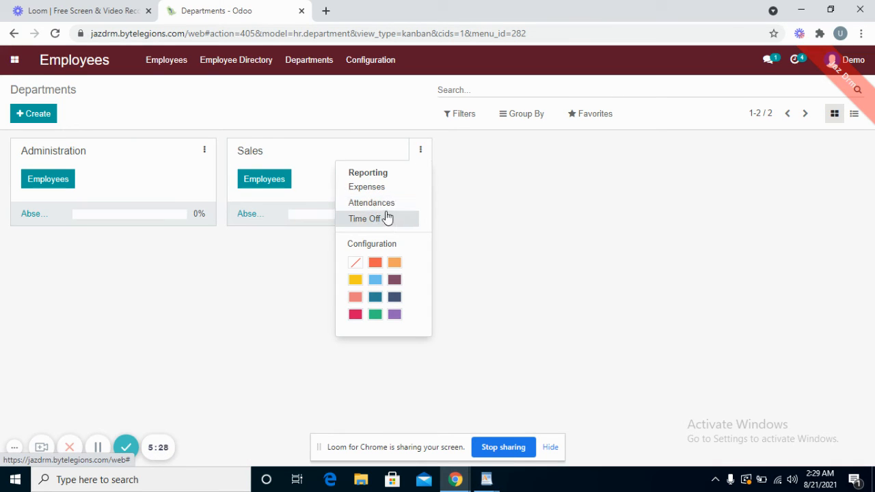
click(384, 203)
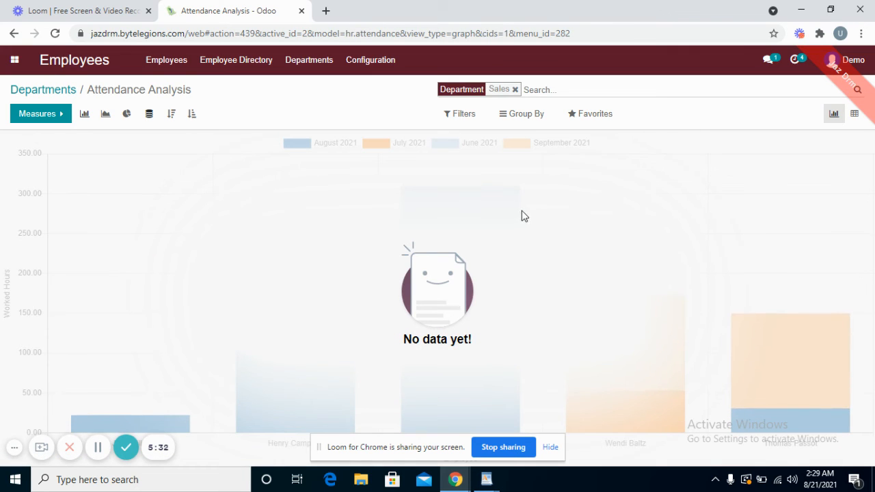
click(469, 121)
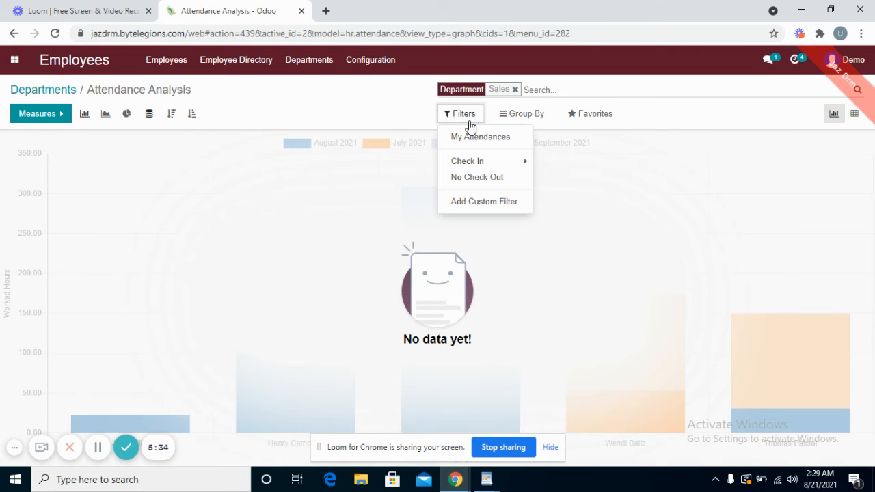
click(470, 162)
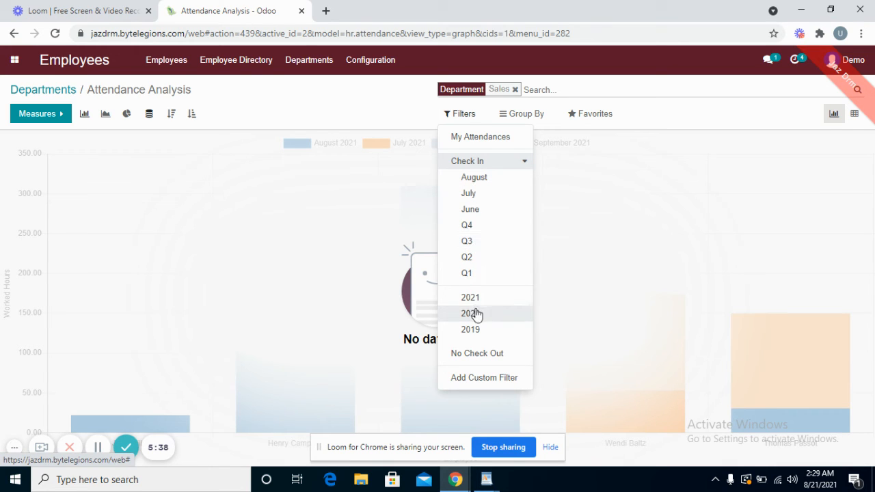
Leave the attendance report for the departments overview and open the job positions configuration list
click(373, 117)
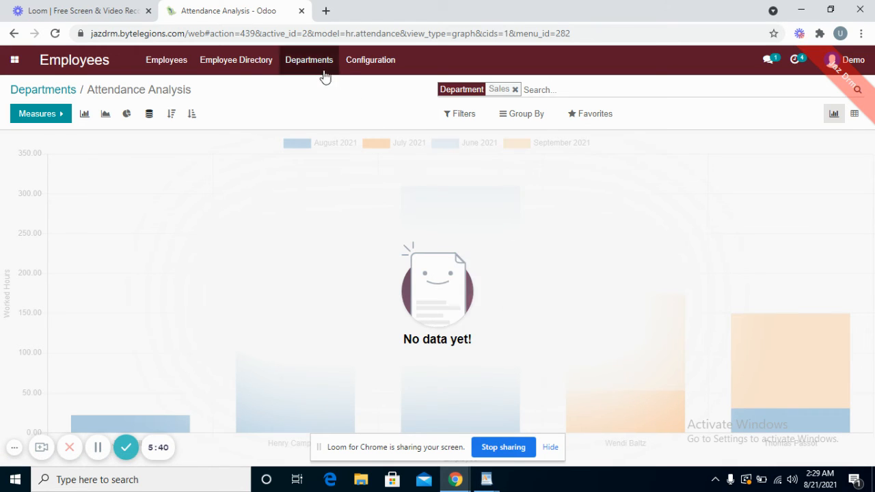
click(317, 63)
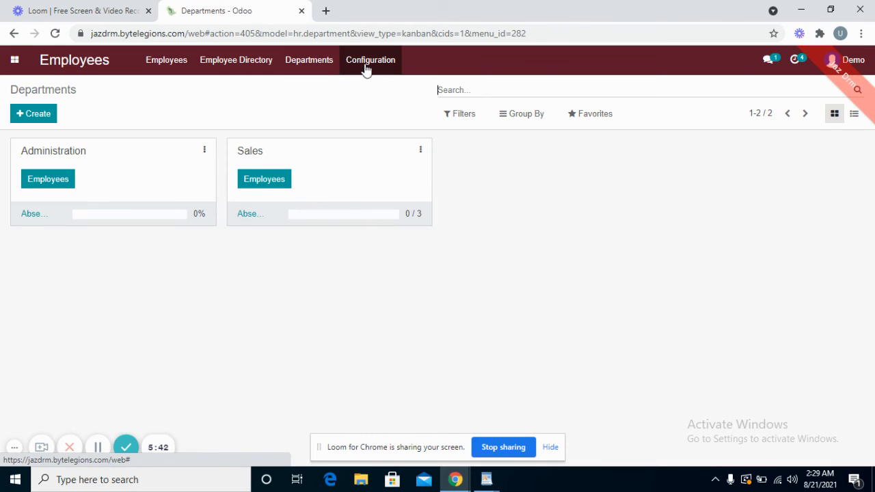
click(363, 64)
click(382, 110)
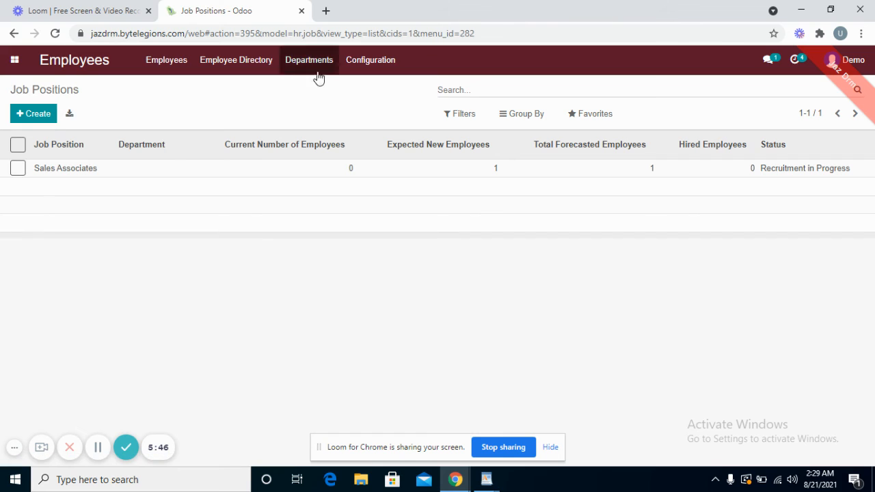
Create and save a Sales Manager job position in the Sales department with 2 expected new employees, and return to the job positions list
click(32, 112)
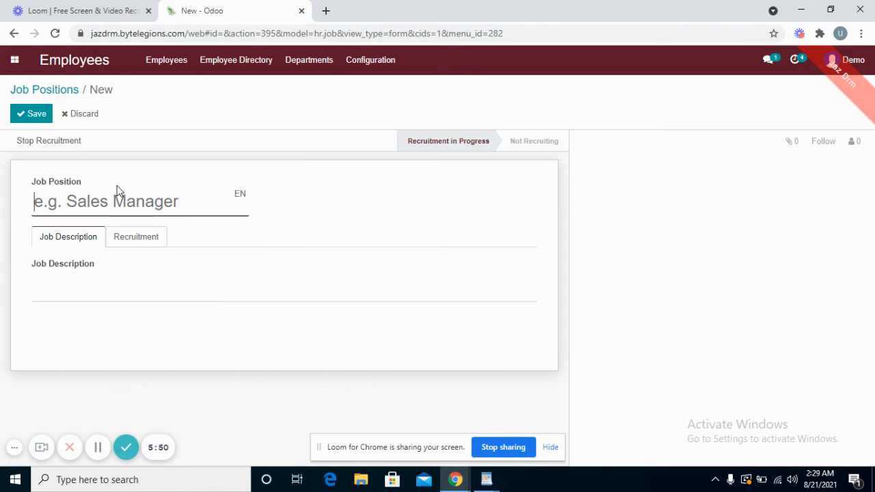
text(Sales Manager)
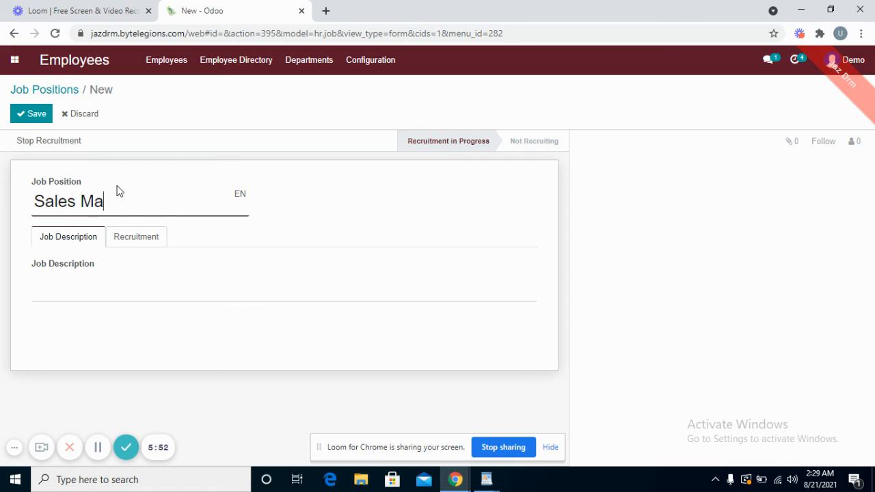
click(123, 249)
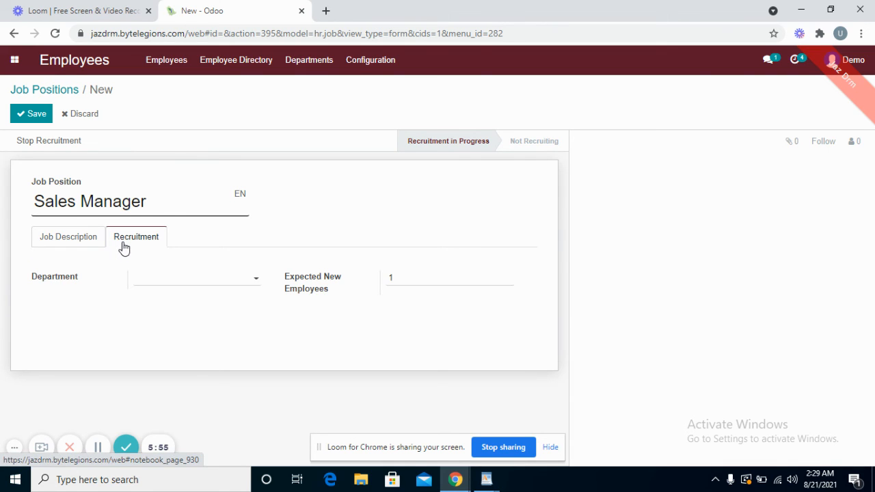
click(202, 279)
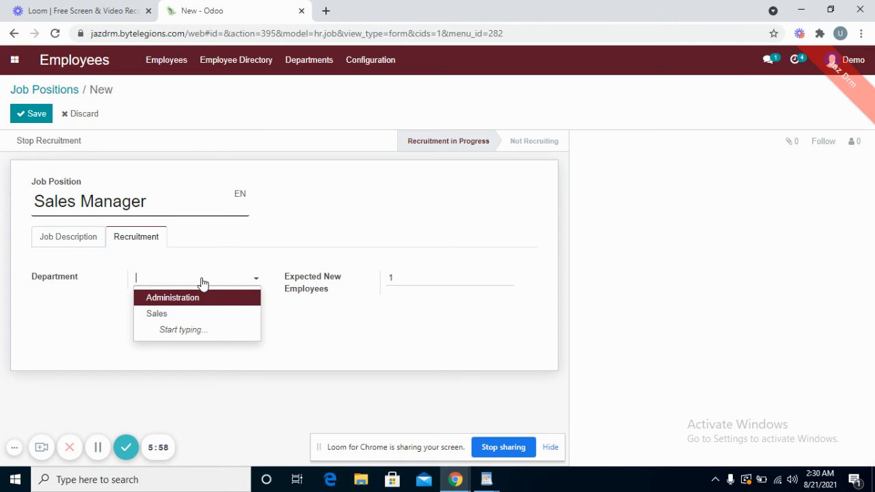
click(196, 314)
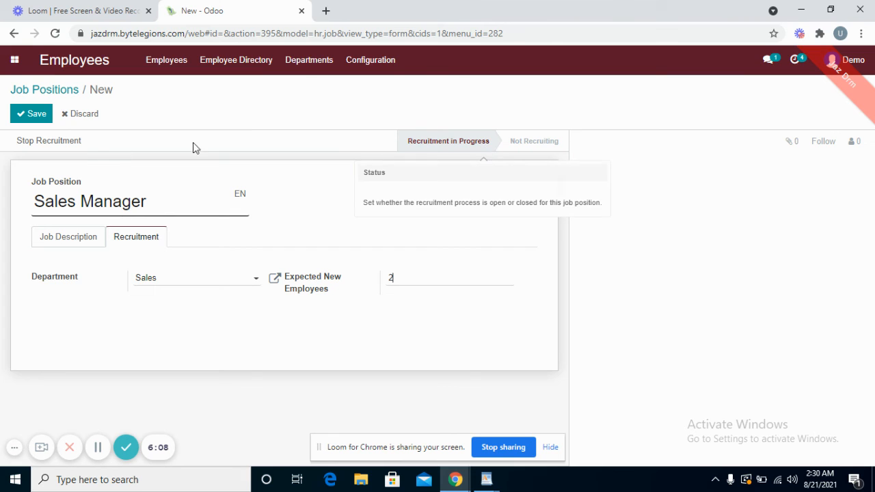
click(30, 113)
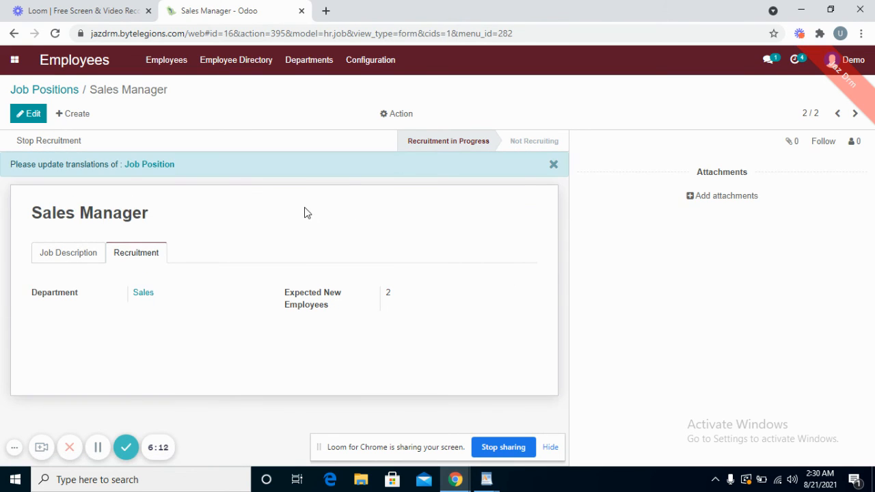
click(62, 94)
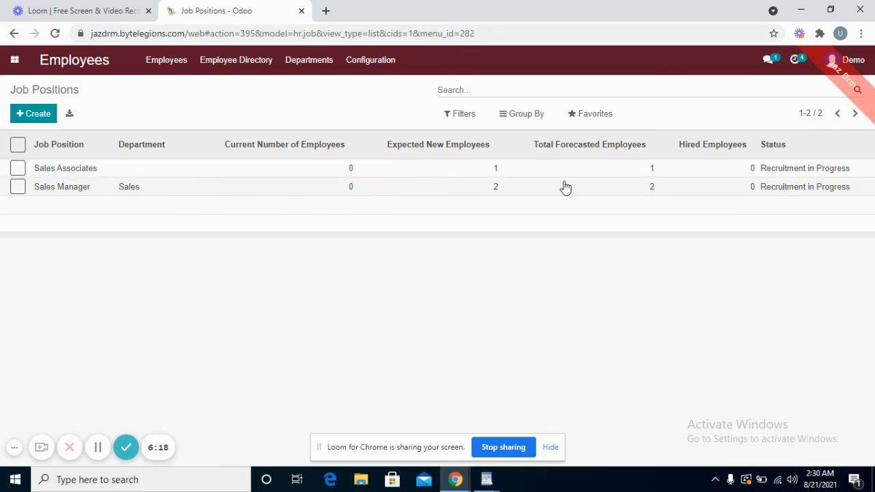
Open the departments configuration list to view the existing departments
click(352, 67)
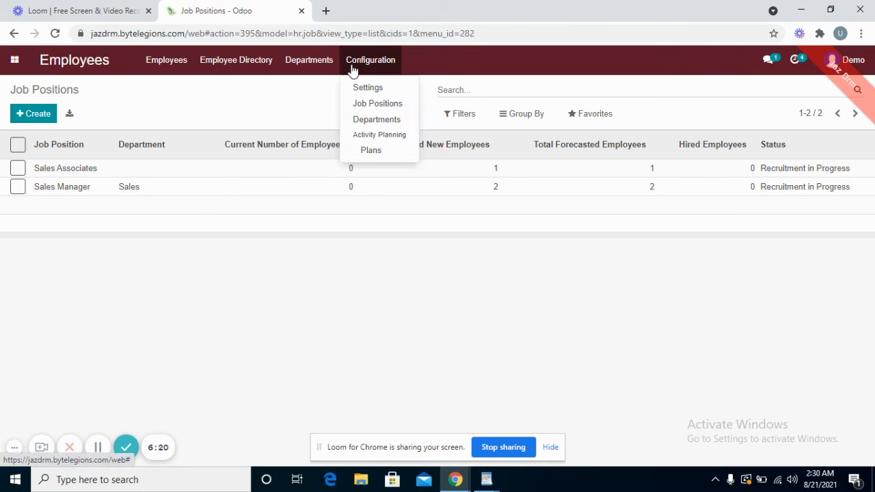
click(361, 122)
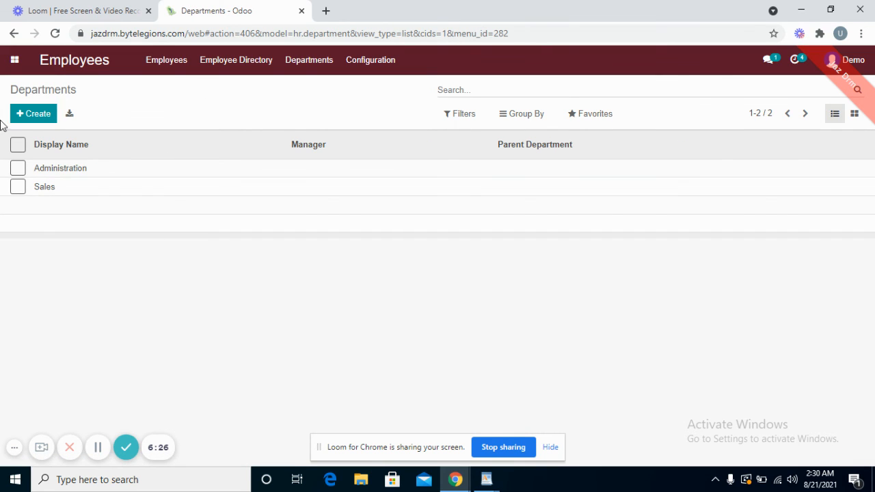
Create an activity plan named Training and add the existing To Do activity Training assigned to the Employee
click(359, 63)
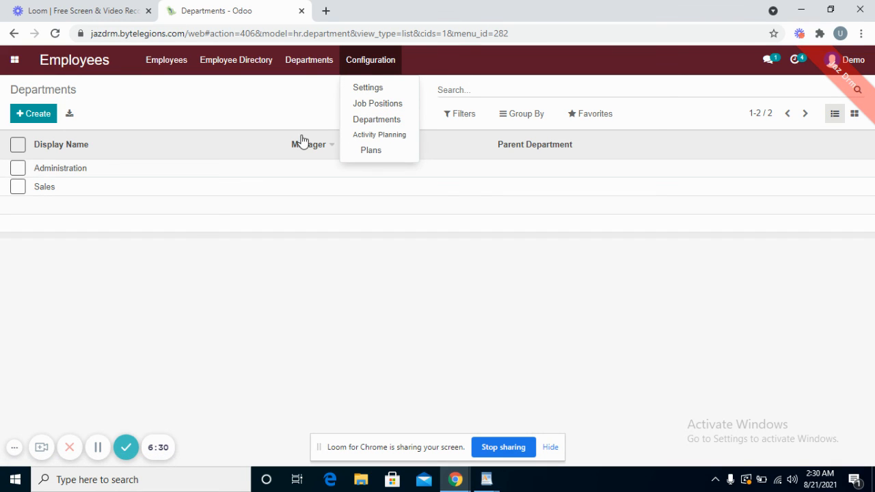
click(382, 152)
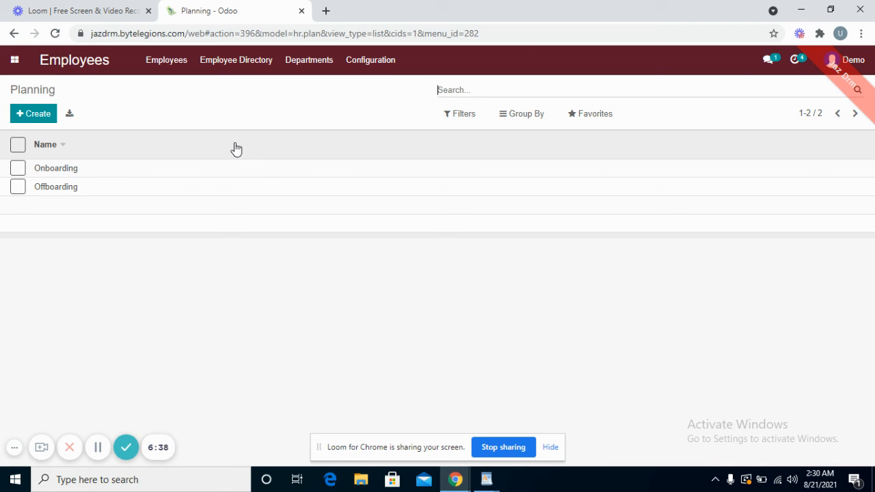
click(38, 119)
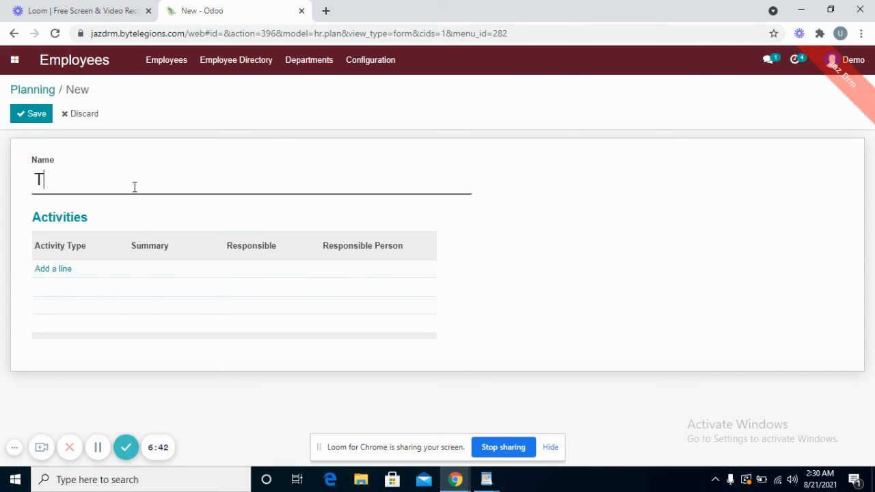
click(48, 270)
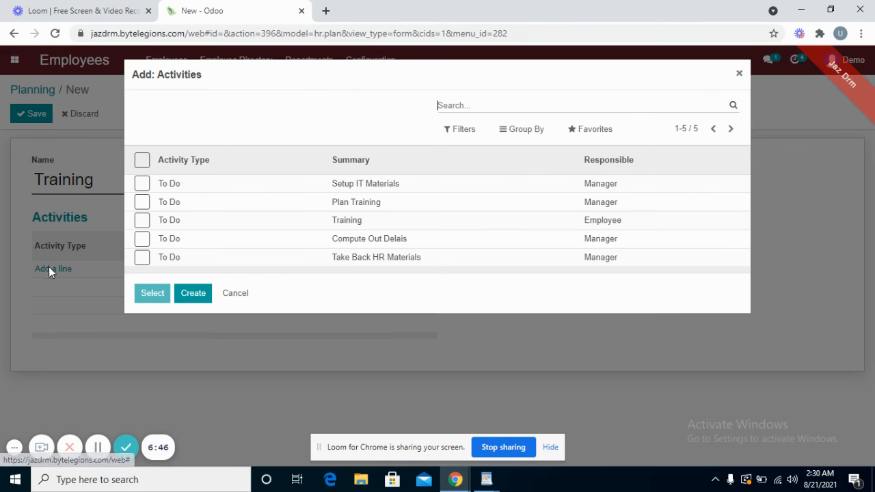
click(142, 225)
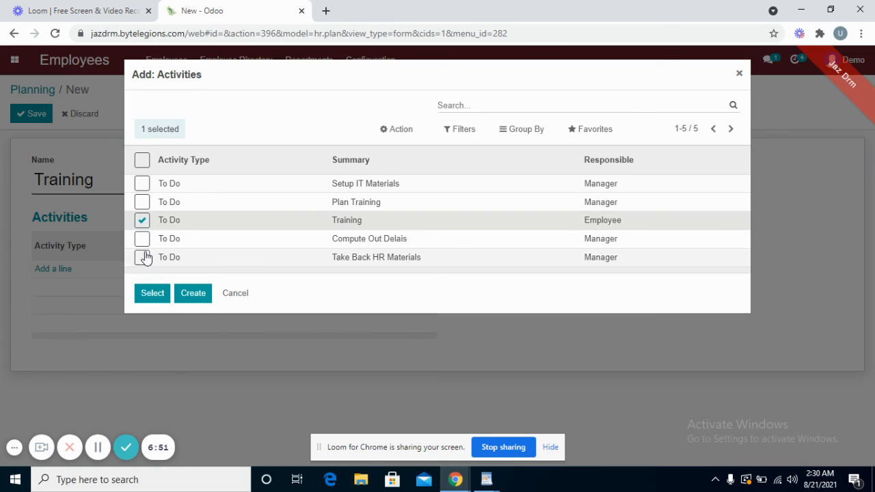
click(152, 293)
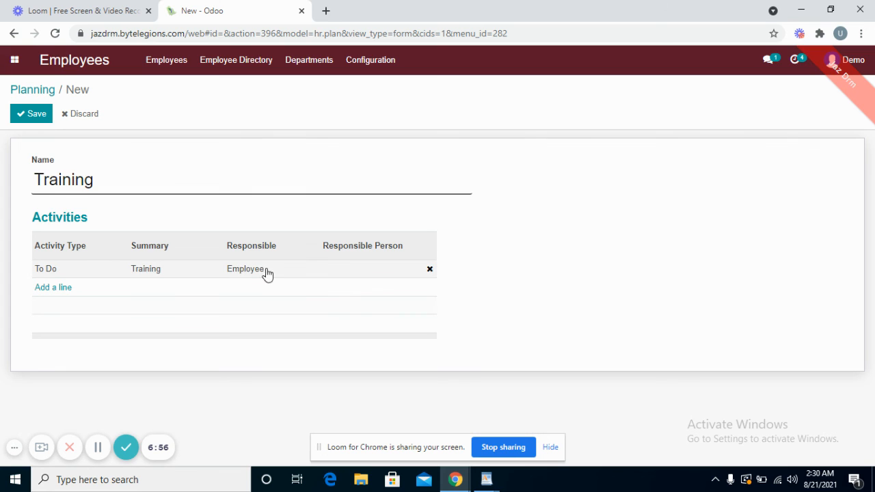
click(352, 275)
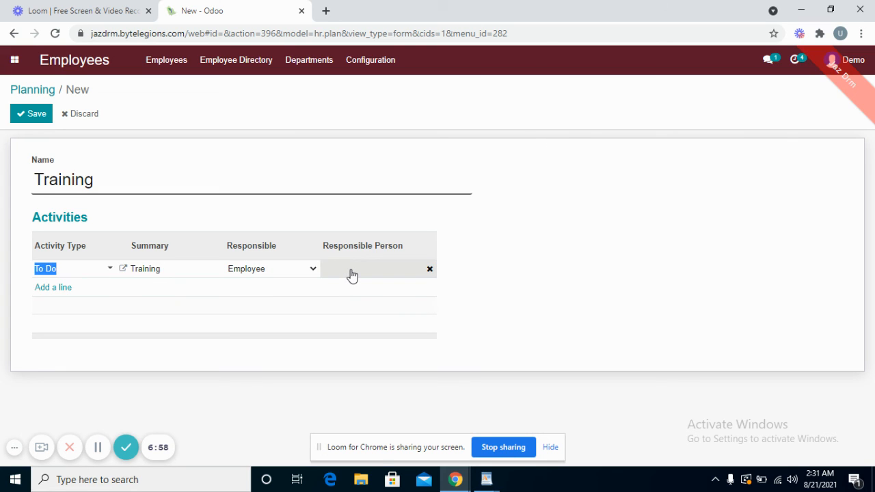
text(j)
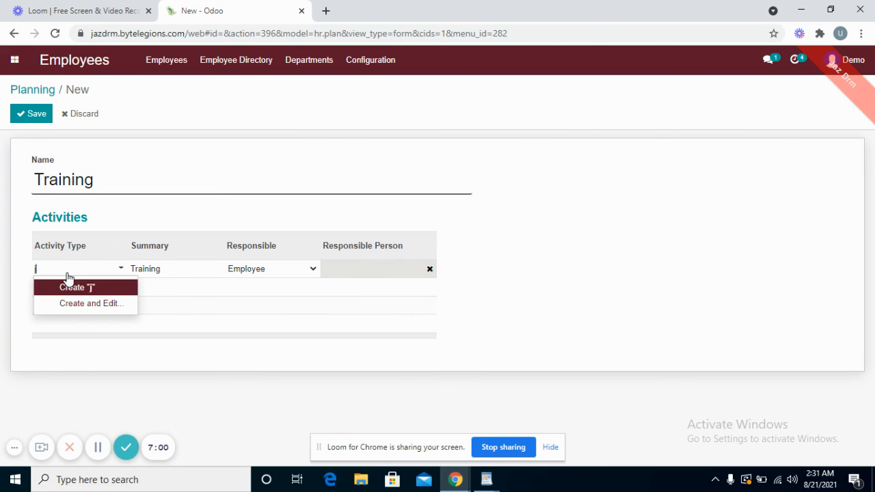
click(124, 217)
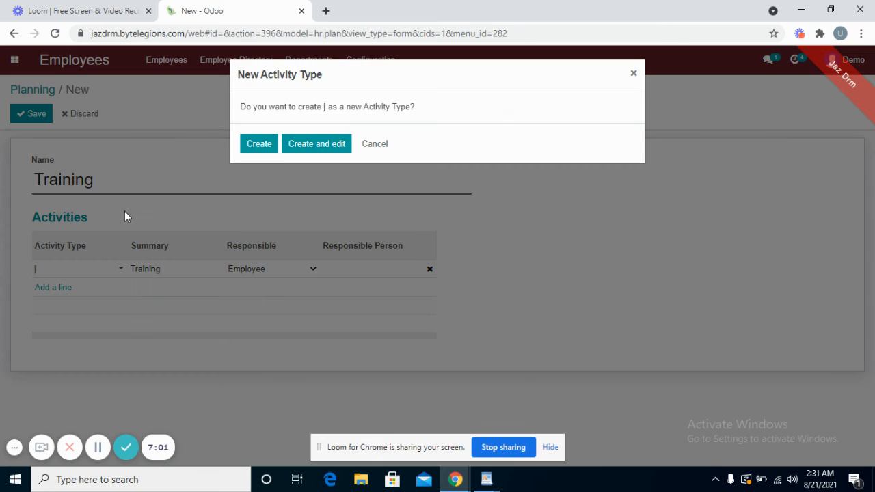
click(368, 146)
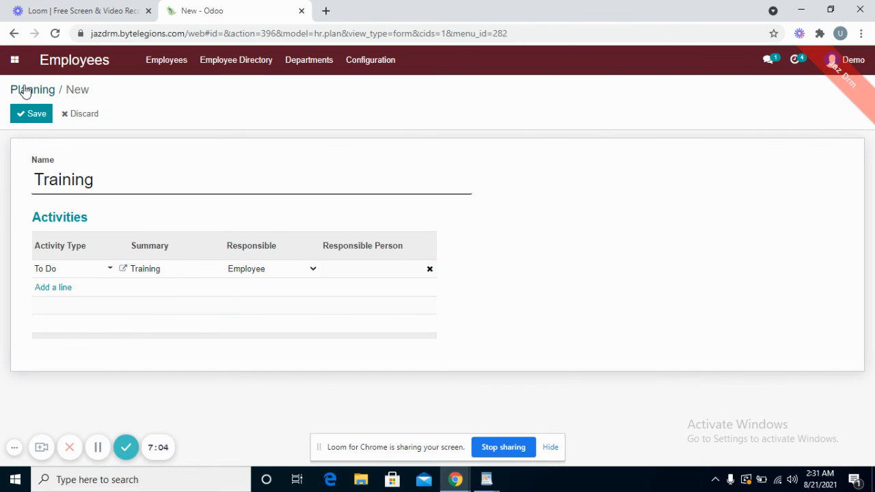
Save the Training plan and return to the planning list
click(32, 114)
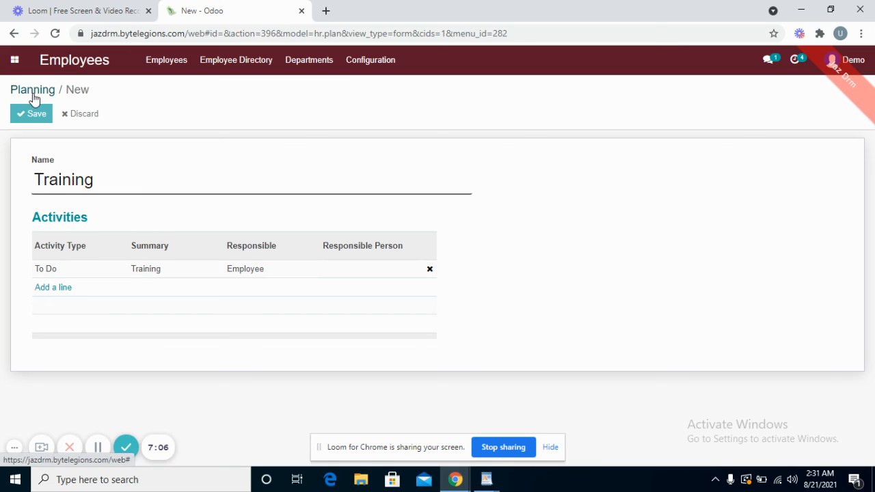
click(33, 91)
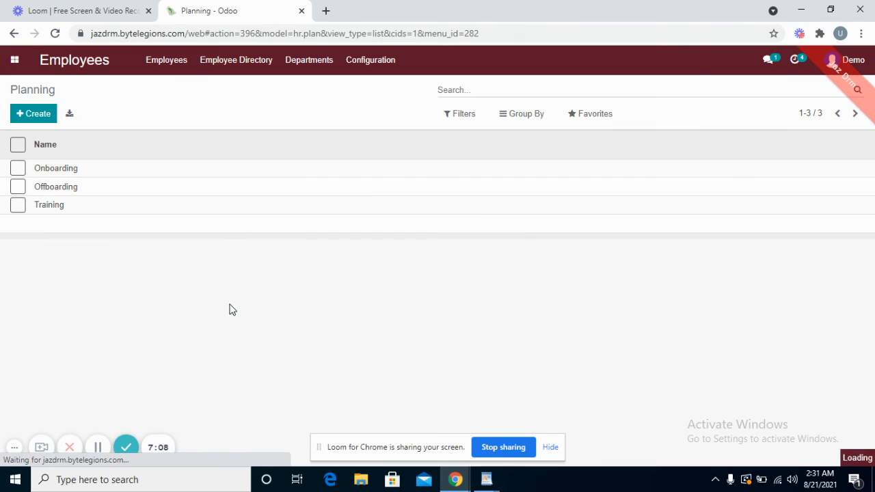